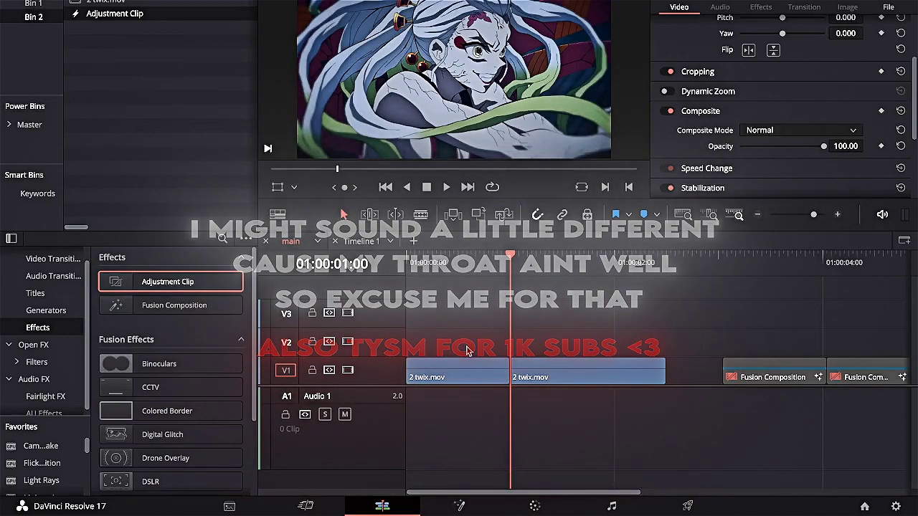
Play back the timeline from the start to review the clips
key(Home)
key(space)
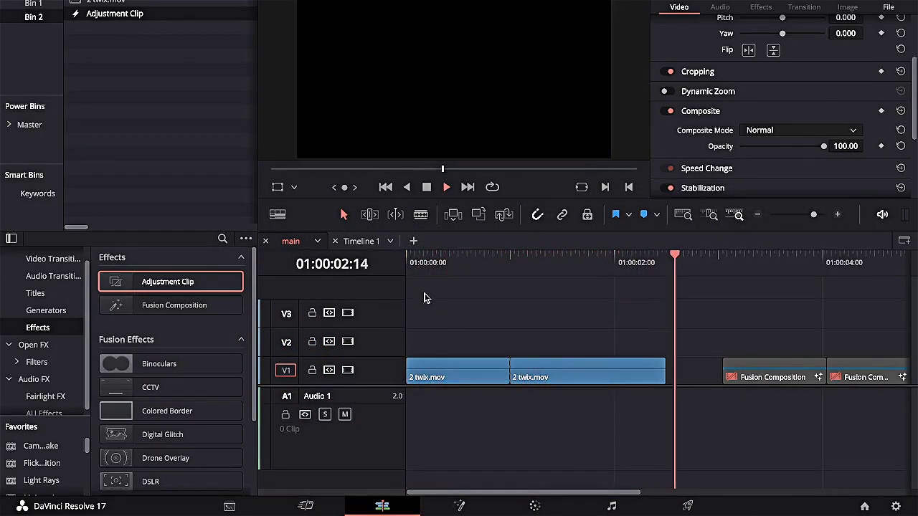
key(Home)
key(space)
Copy the first 2 twix.mov clip onto V2 and disable the V1 track
click(479, 378)
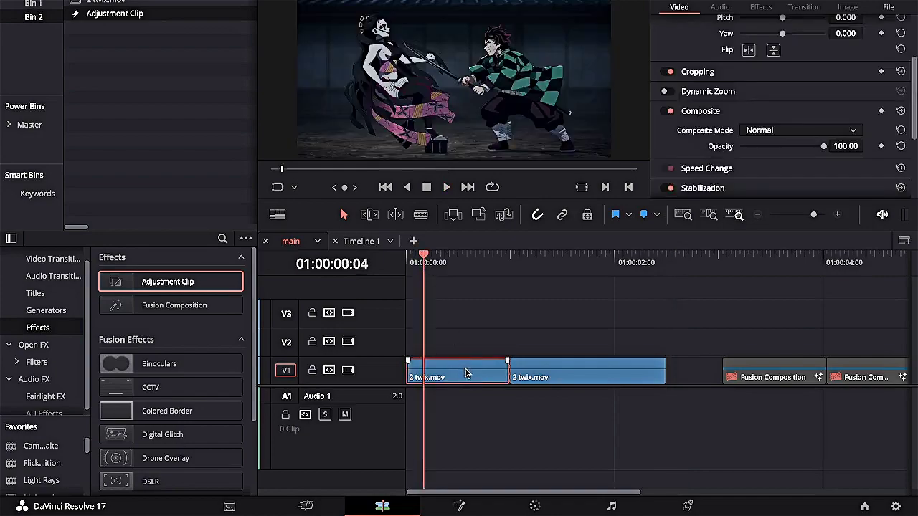
drag(470, 377, 473, 349)
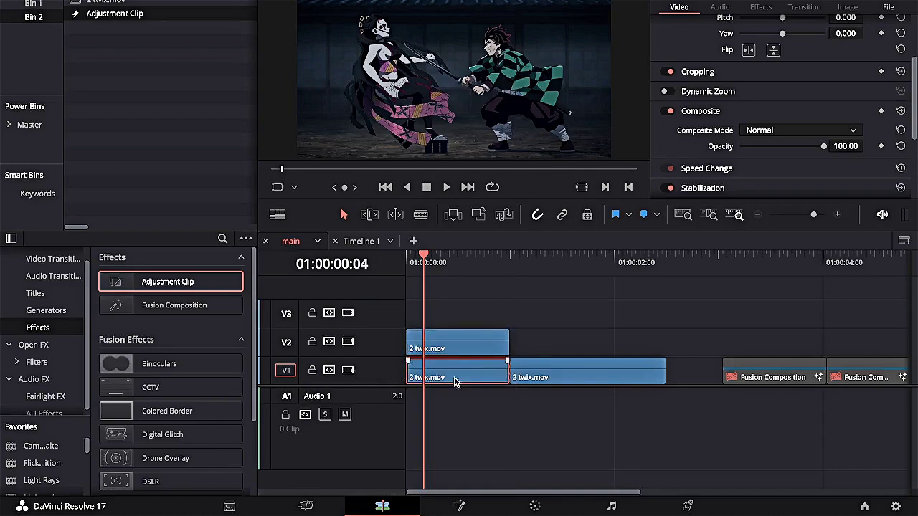
click(348, 371)
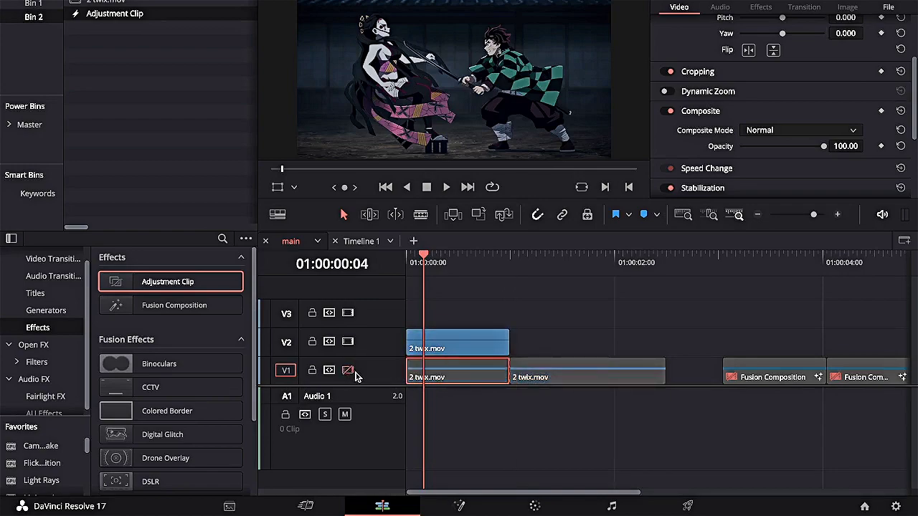
click(534, 504)
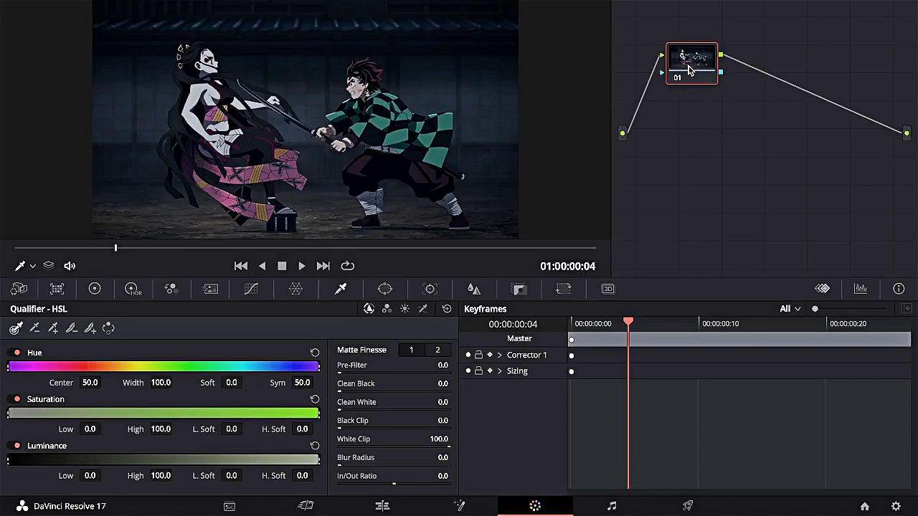
Add serial node 02 with Alt+S and add an alpha output to the node tree
key(alt+s)
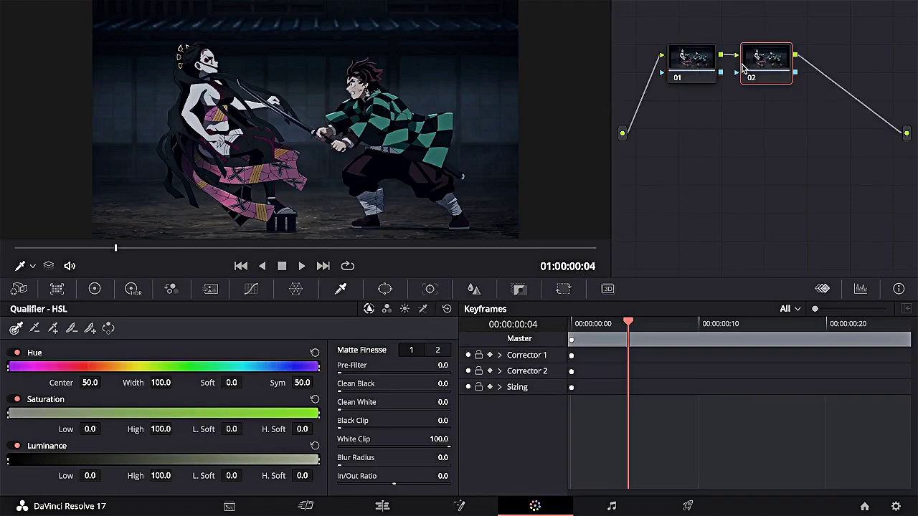
right_click(741, 131)
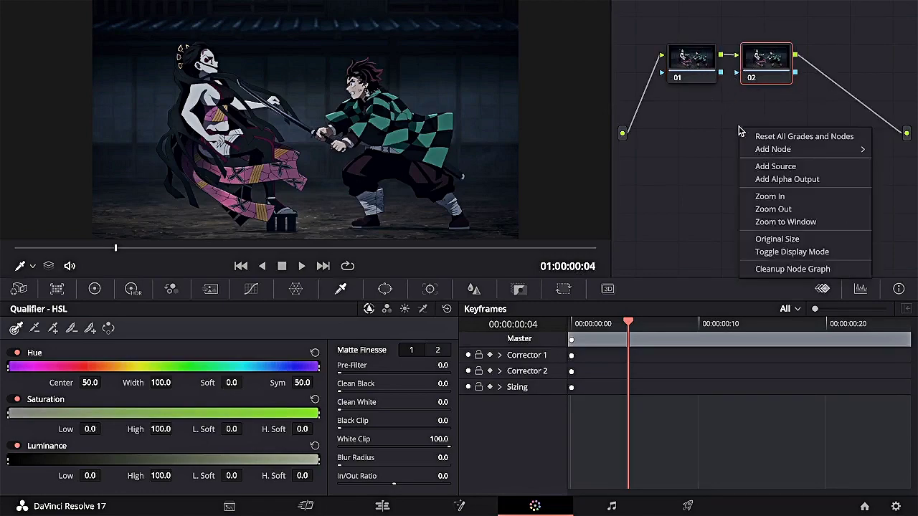
click(808, 181)
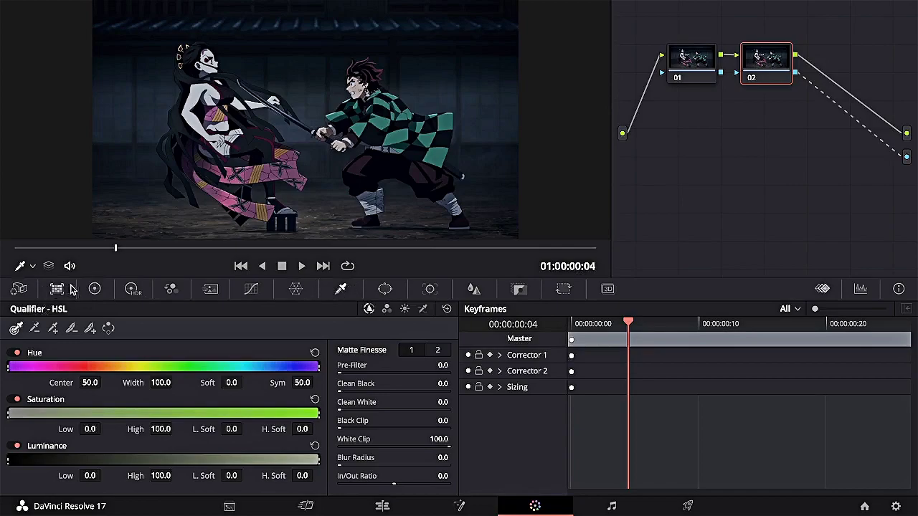
Sample the teal haori with the HSL qualifier, widening hue width and raising Saturation High
click(251, 288)
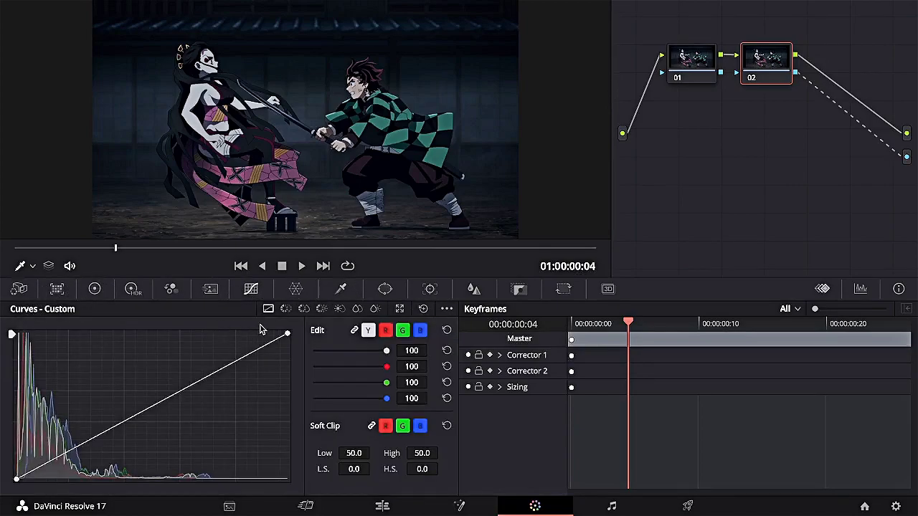
click(341, 290)
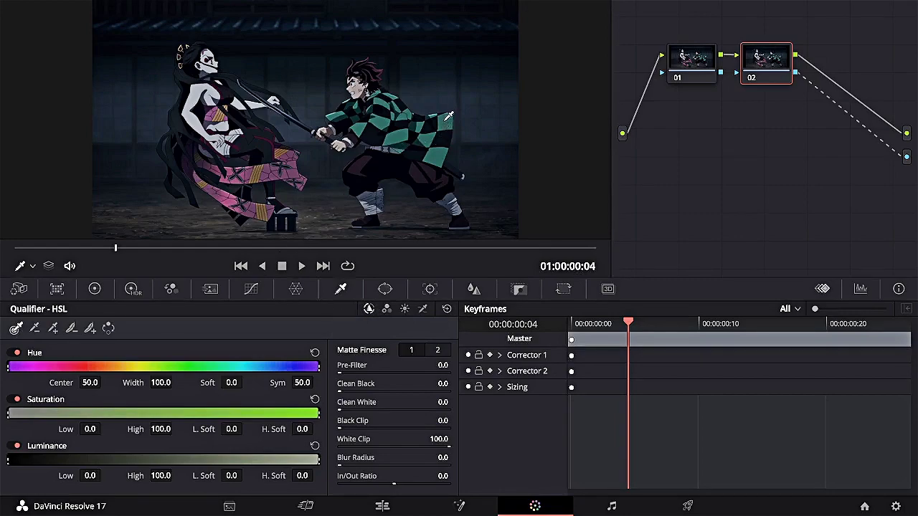
click(447, 117)
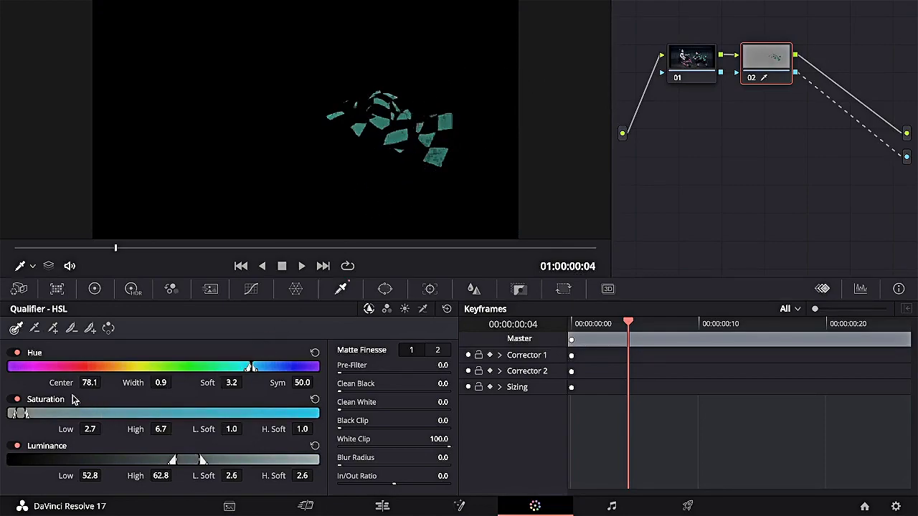
drag(251, 367, 243, 368)
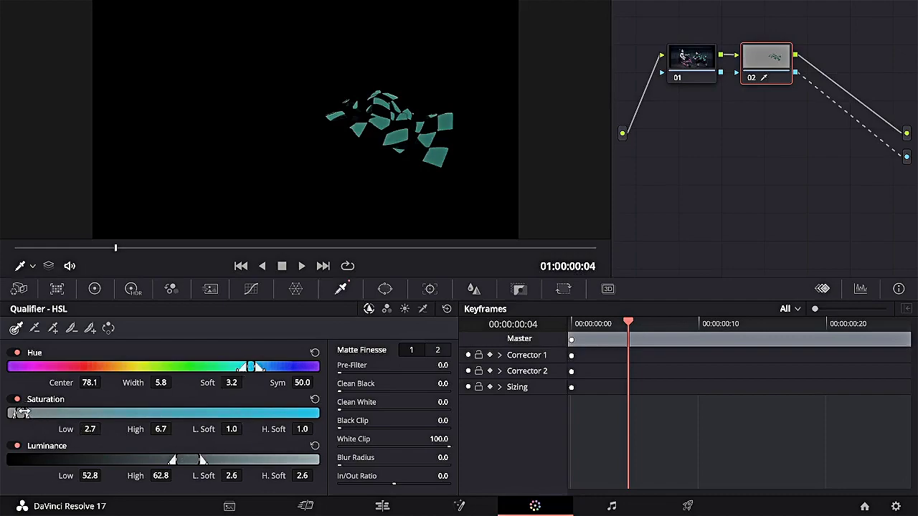
drag(22, 413, 38, 414)
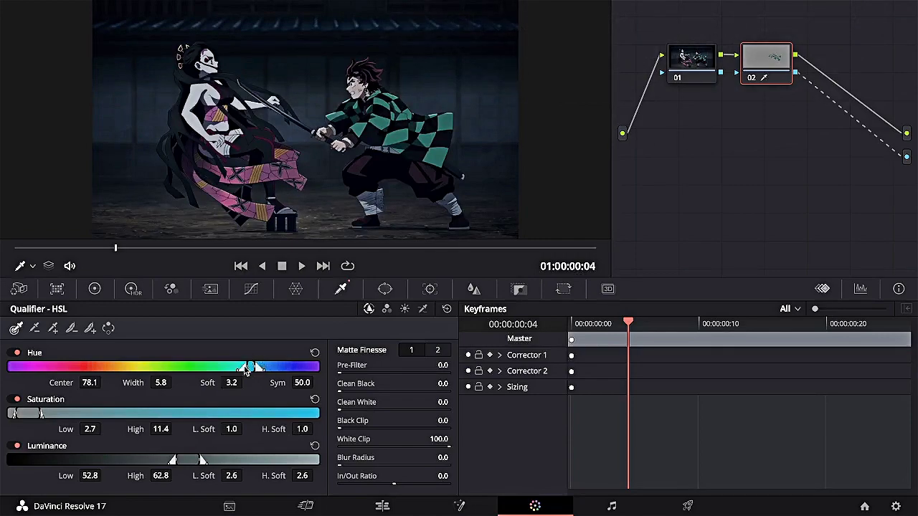
drag(251, 367, 228, 367)
key(shift+h)
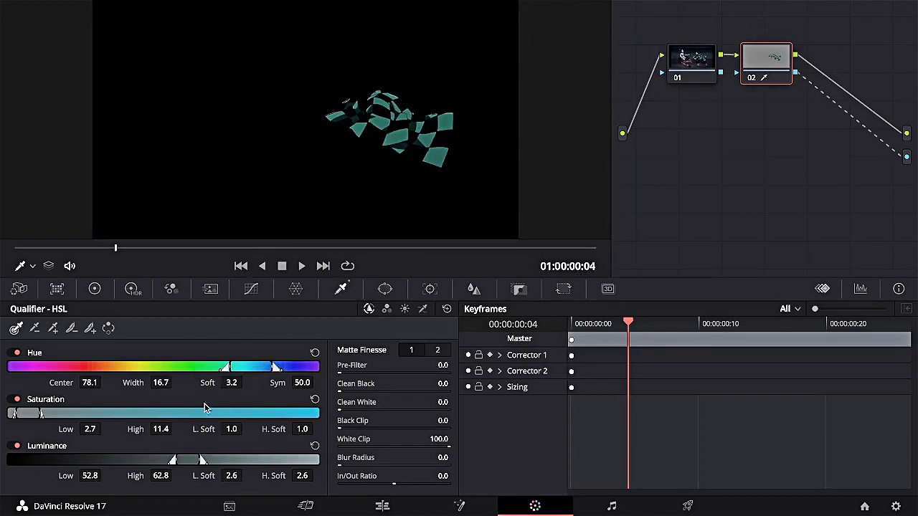
drag(230, 364, 219, 366)
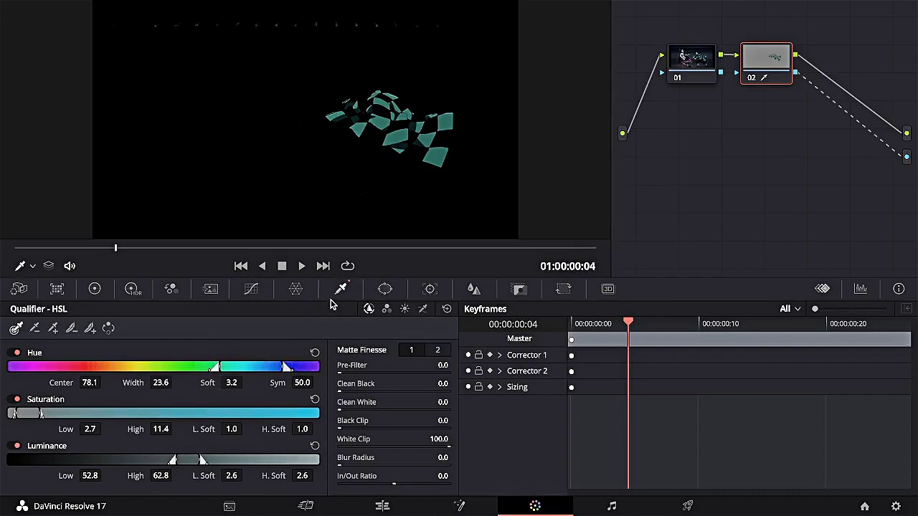
Turn the keyed V2 clip into Compound Clip 1
click(391, 506)
drag(452, 262, 421, 314)
click(443, 343)
right_click(443, 342)
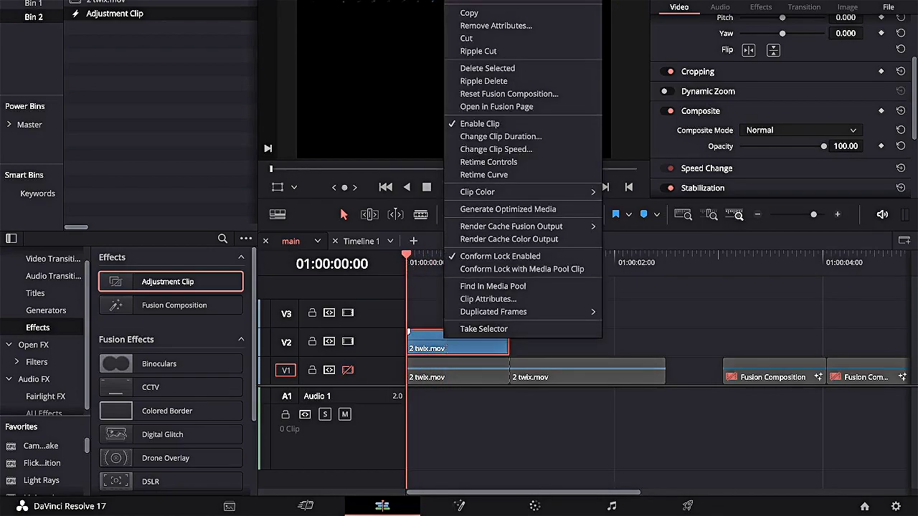
click(487, 9)
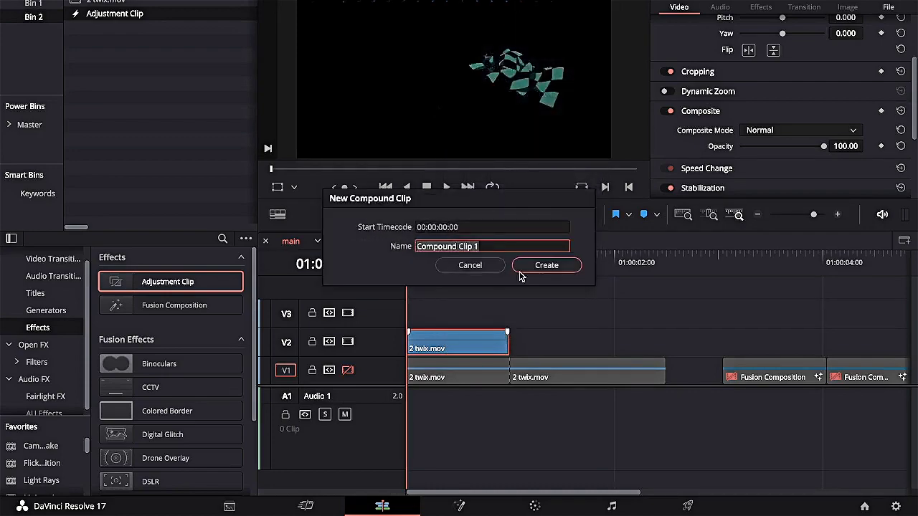
click(556, 271)
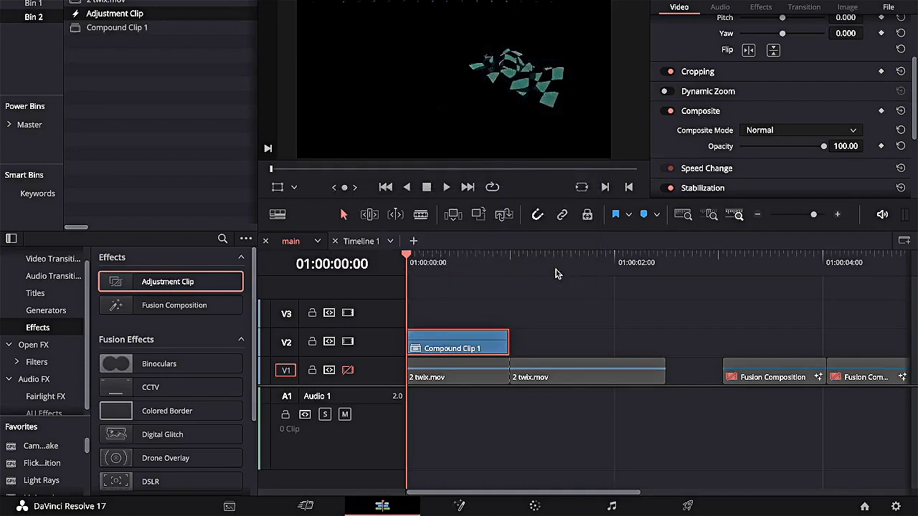
Re-enable V1, delete Compound Clip 1, and place an Adjustment Clip on V2
click(430, 380)
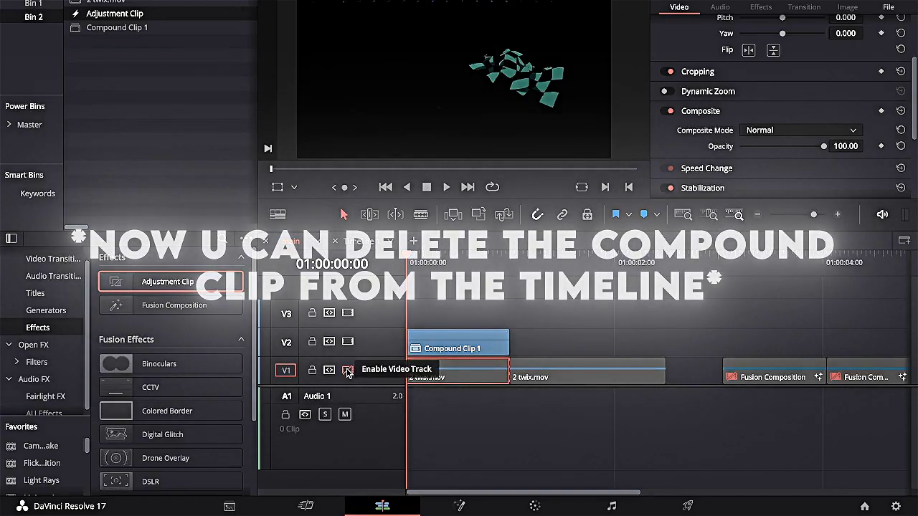
click(350, 372)
click(449, 344)
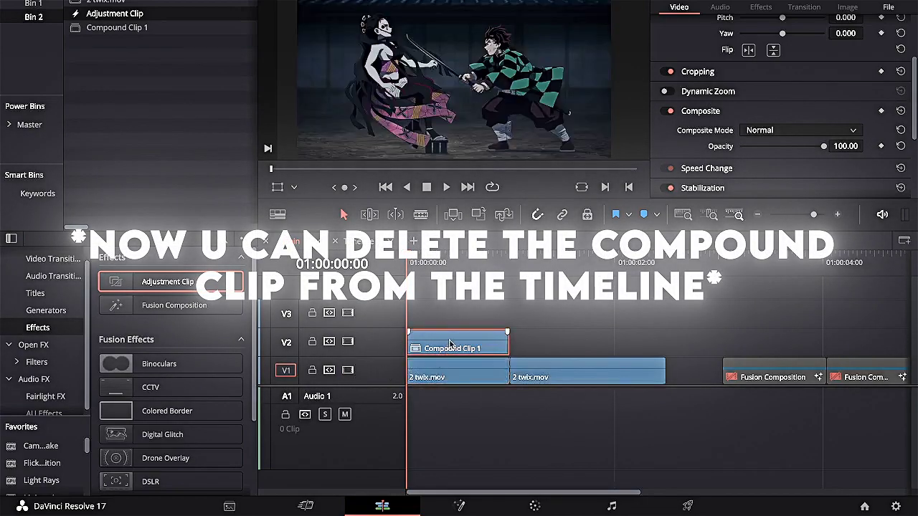
key(Delete)
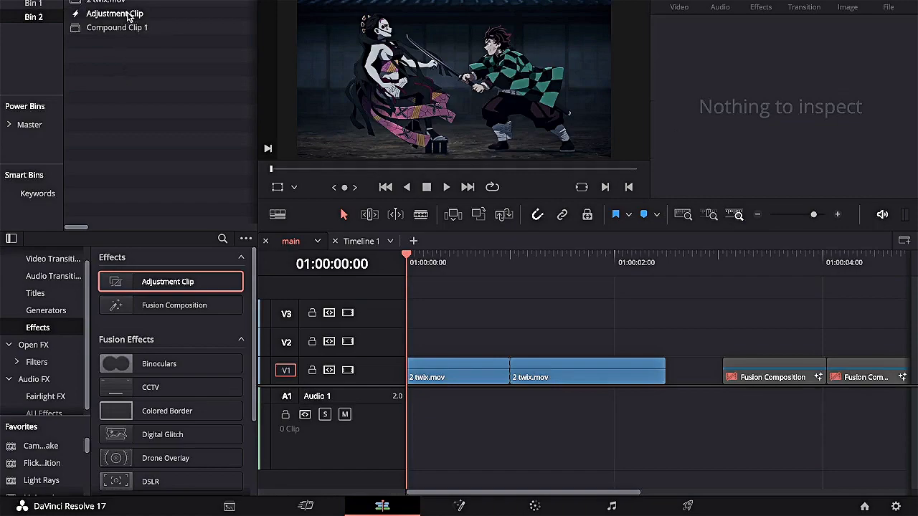
mouse_move(114, 13)
mouse_down()
mouse_move(498, 333)
mouse_move(449, 341)
mouse_up()
key(shift+5)
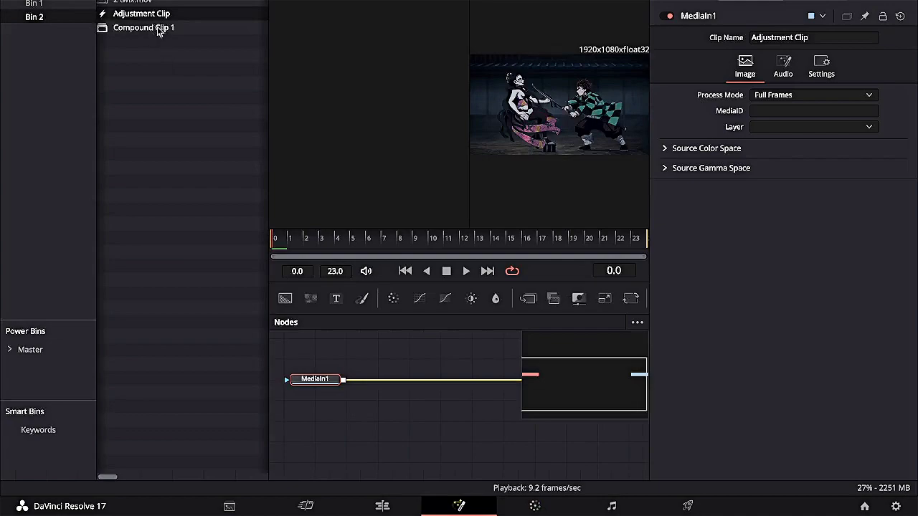
Add Compound Clip 1 as MediaIn2 and merge it over MediaIn1 via Merge1
drag(161, 32, 414, 354)
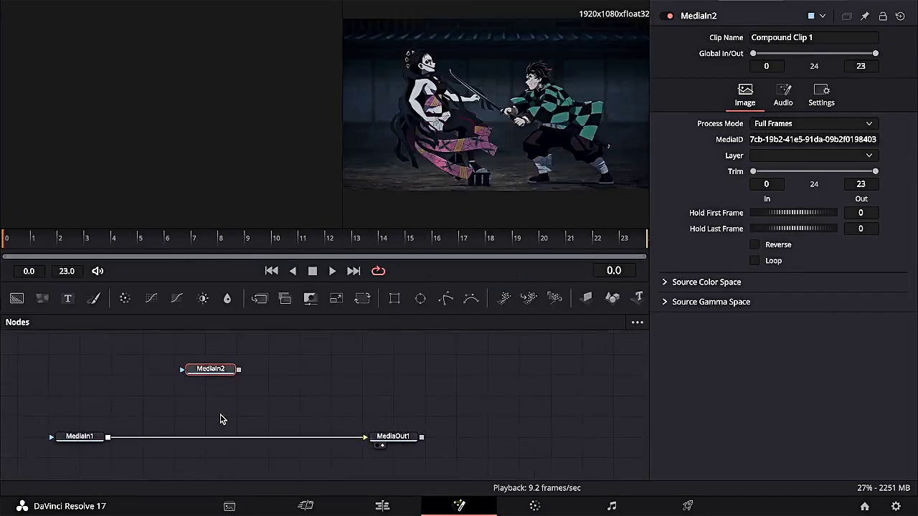
drag(239, 368, 109, 436)
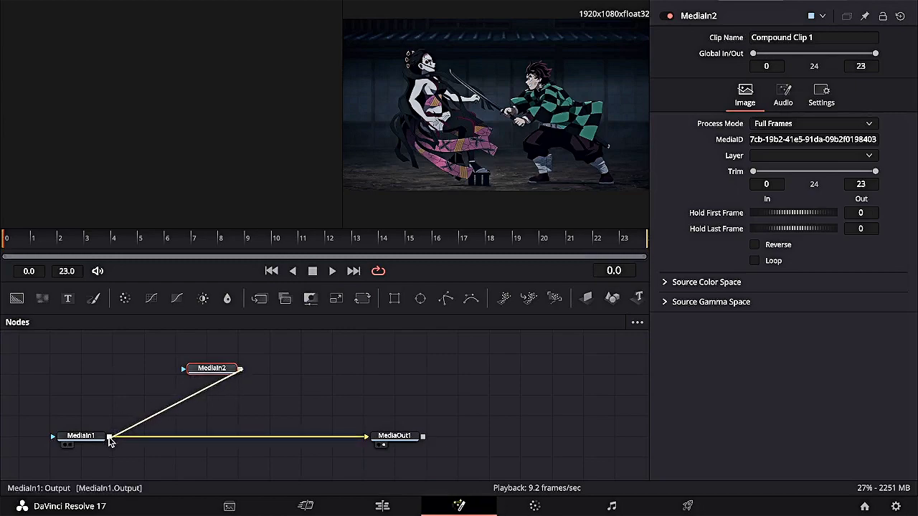
click(222, 370)
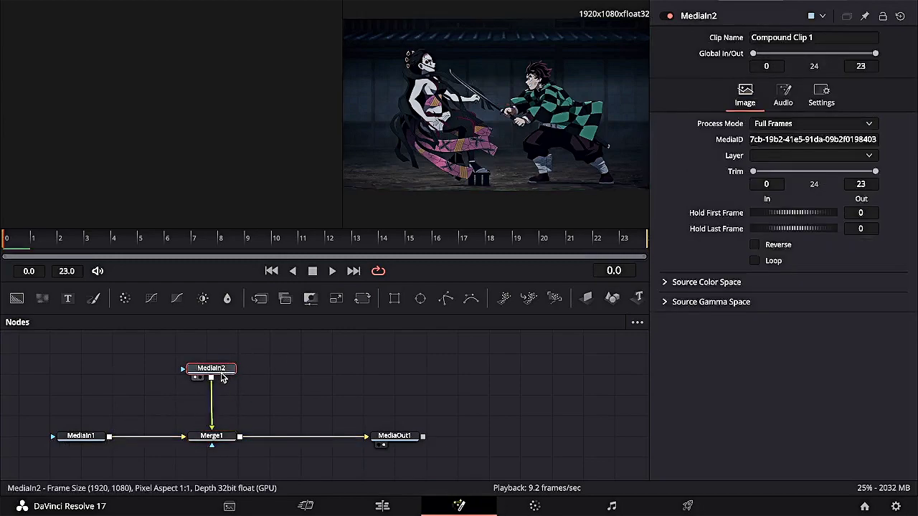
drag(222, 378, 242, 180)
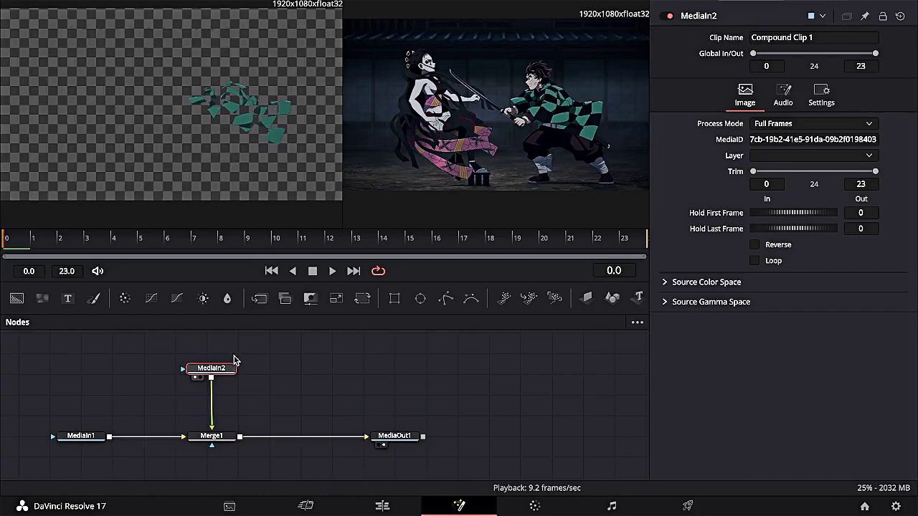
drag(229, 369, 232, 335)
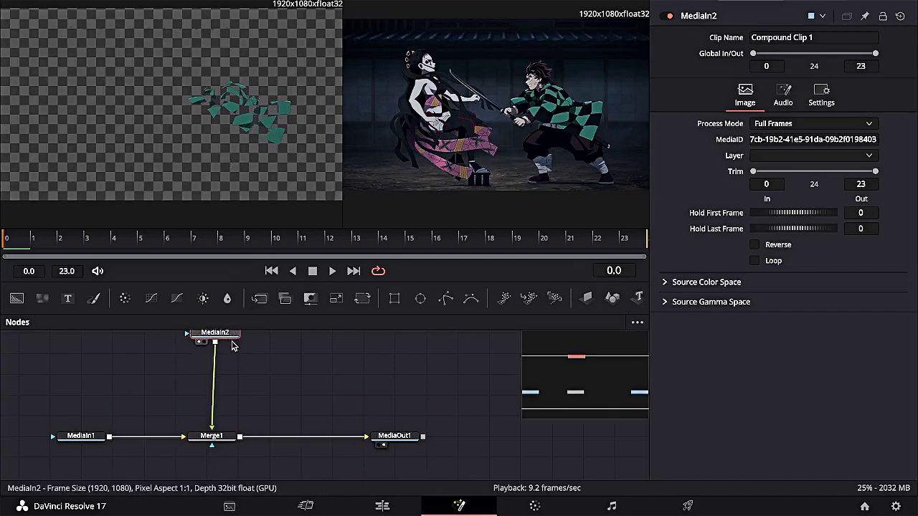
Insert a Soft Glow after MediaIn2 with increased gain and glow size
key(shift+space)
text(soft)
key(Return)
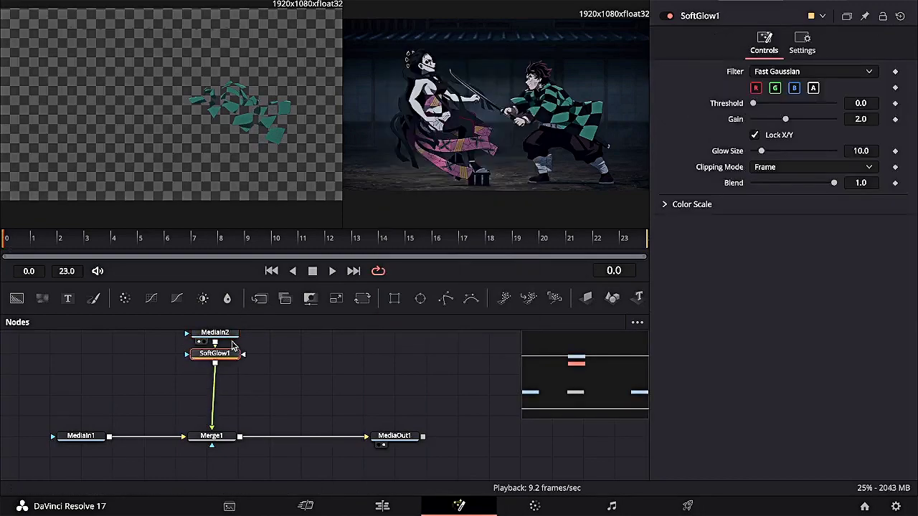
drag(785, 119, 797, 120)
drag(761, 151, 768, 151)
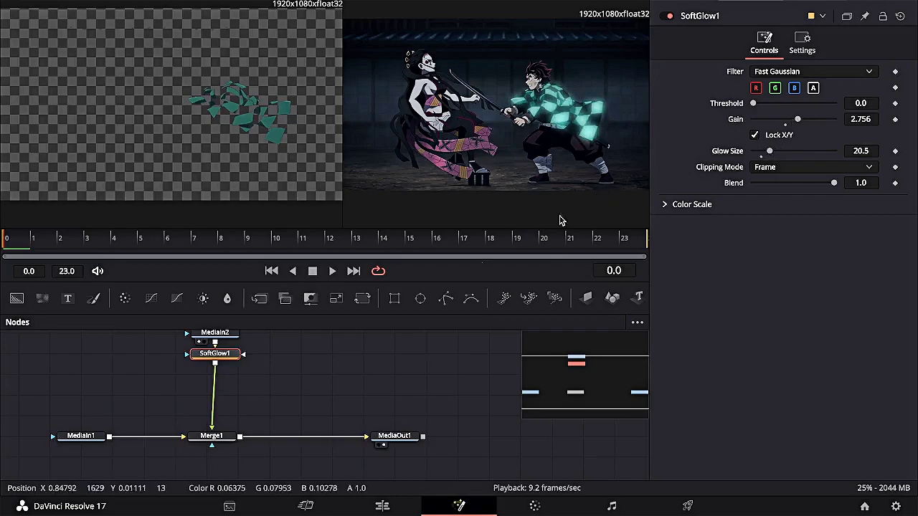
drag(164, 380, 273, 398)
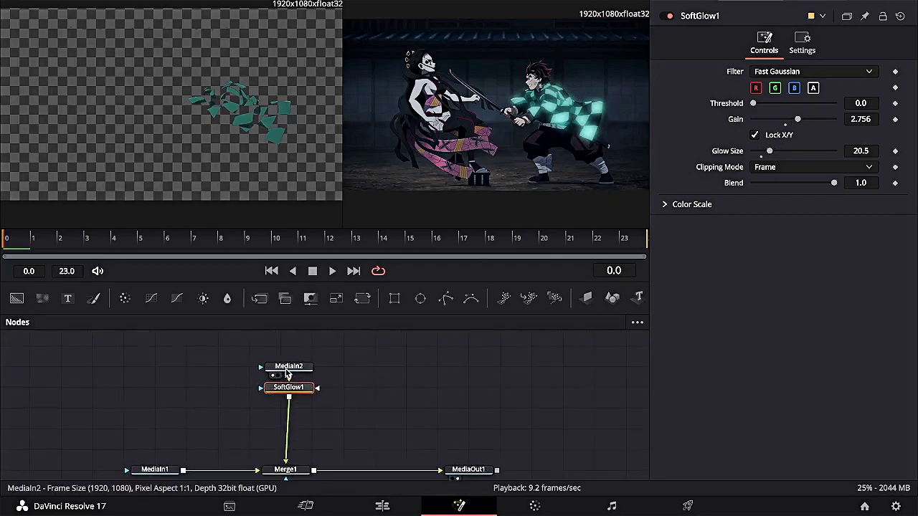
mouse_move(288, 366)
mouse_down()
mouse_move(275, 366)
mouse_move(262, 390)
mouse_up()
Add a Glow node with glow size 0 and strength lowered to about 0.5
key(shift+space)
text(sof)
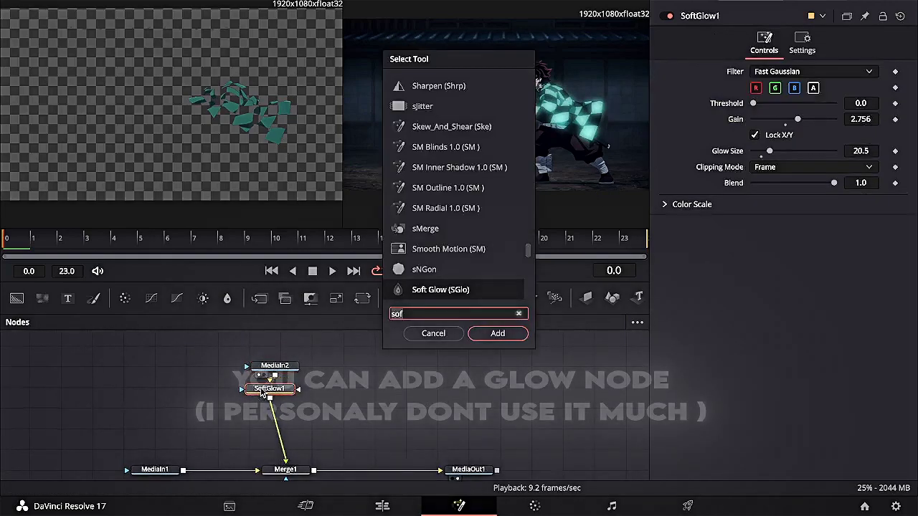
text(glow)
key(Return)
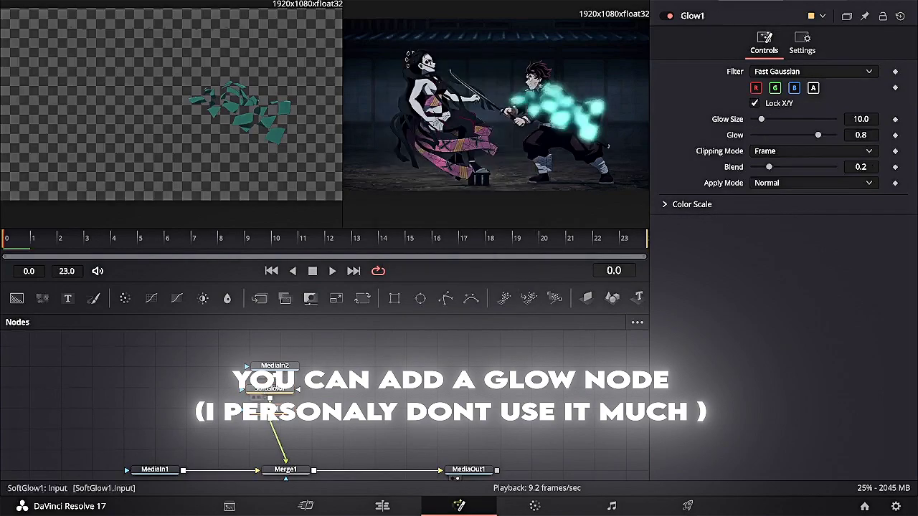
drag(760, 119, 752, 121)
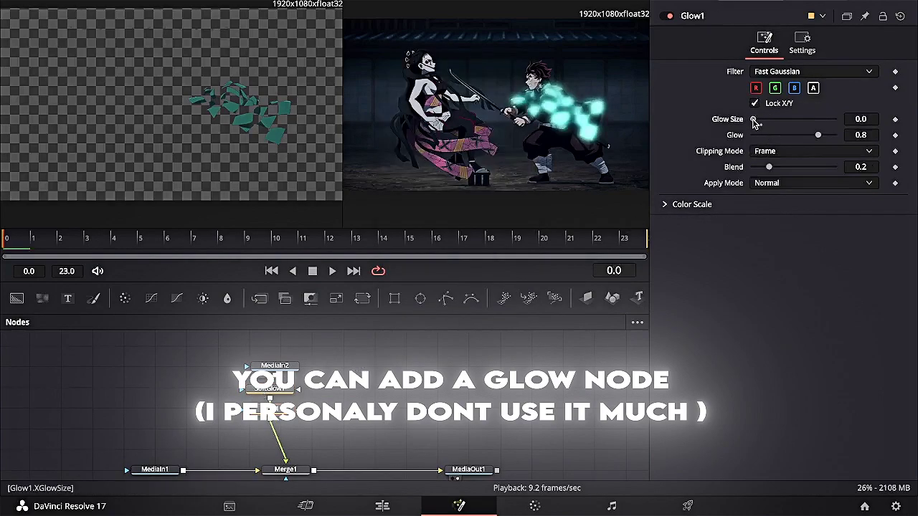
drag(817, 135, 795, 138)
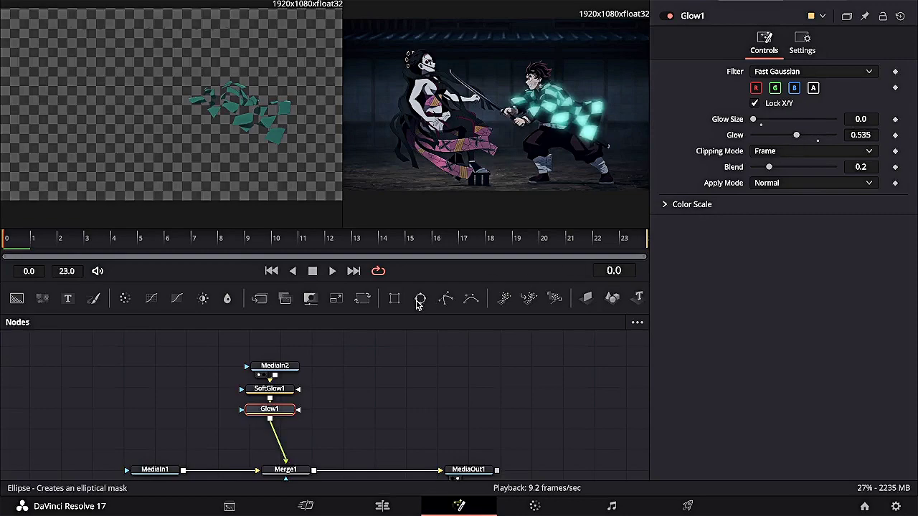
Add a ColorCorrector with saturation boosted to 2 and the glow tinted green
key(shift+space)
text(cc)
key(Return)
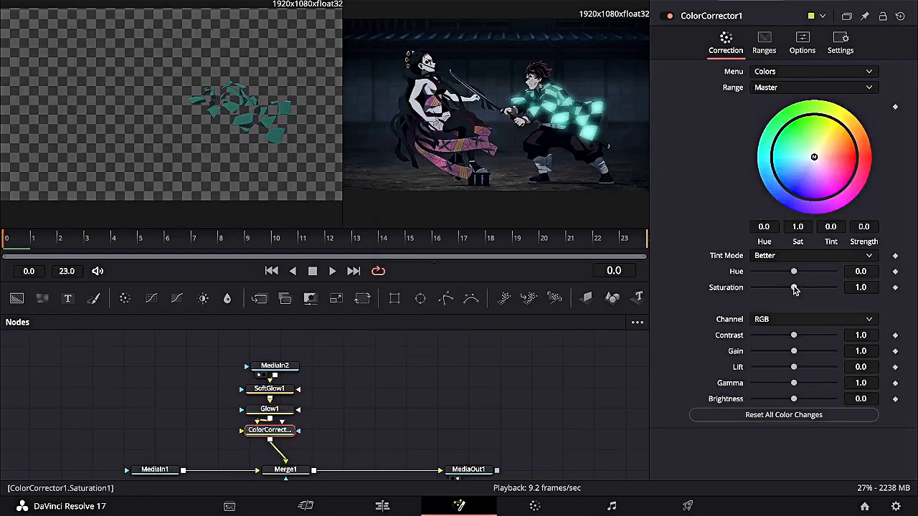
drag(793, 287, 845, 286)
mouse_move(807, 150)
mouse_down()
mouse_move(802, 143)
mouse_move(807, 150)
mouse_up()
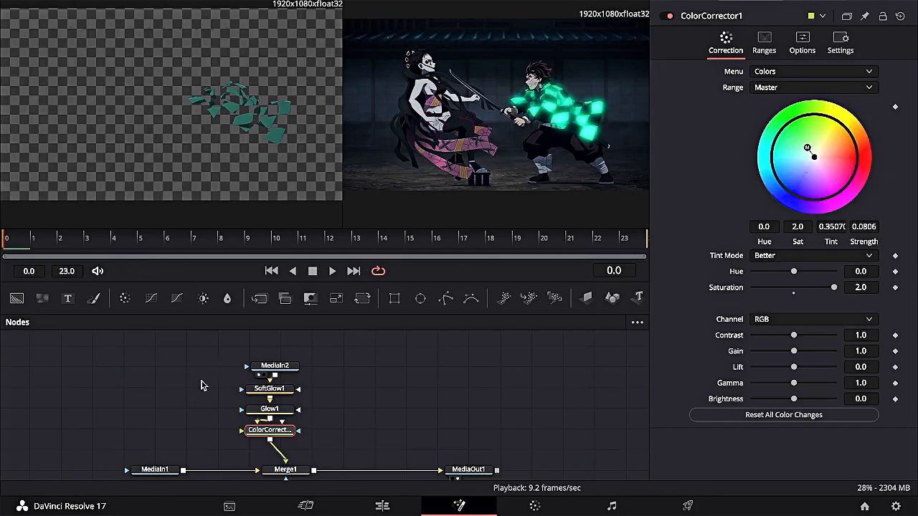
Add a FlickerAddition node below the color corrector and preview it
key(shift+space)
text(f)
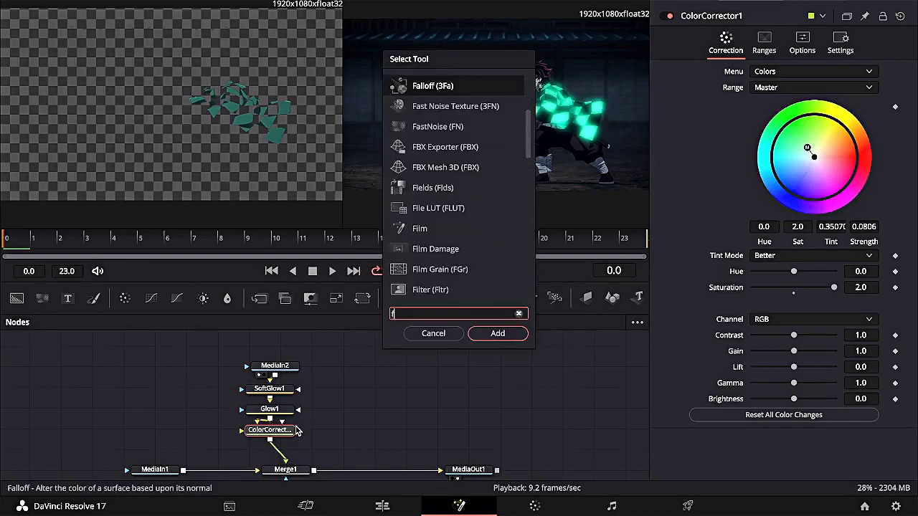
text(li)
key(Return)
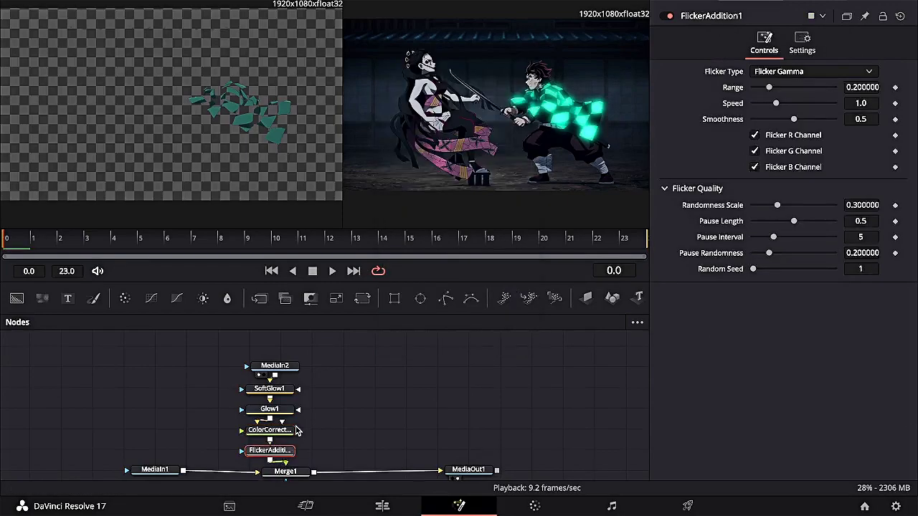
key(space)
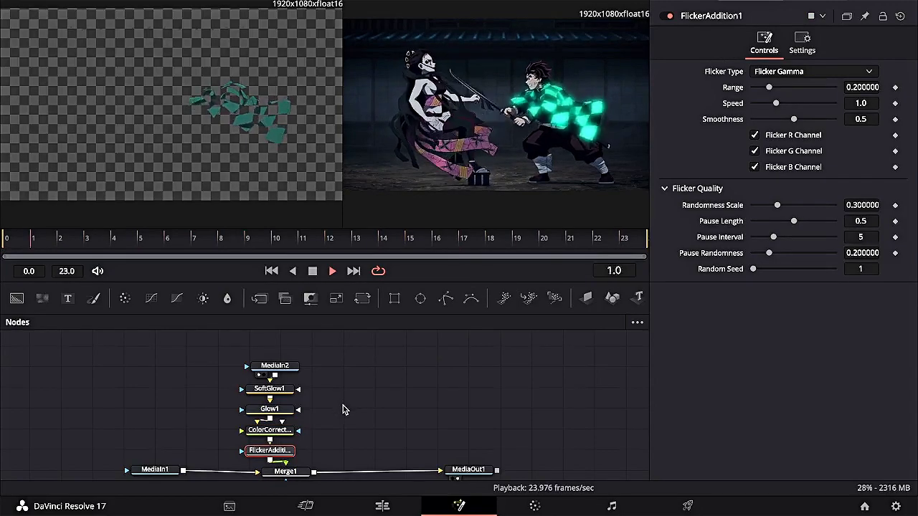
key(space)
Set the flicker Speed to about 2.3 and Range to about 0.087
click(285, 471)
scroll(430, 430, down, 1)
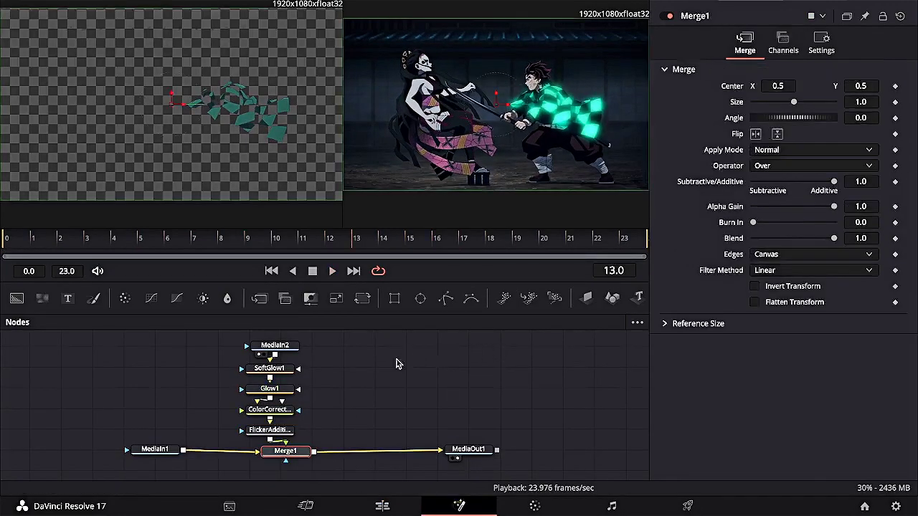
click(286, 430)
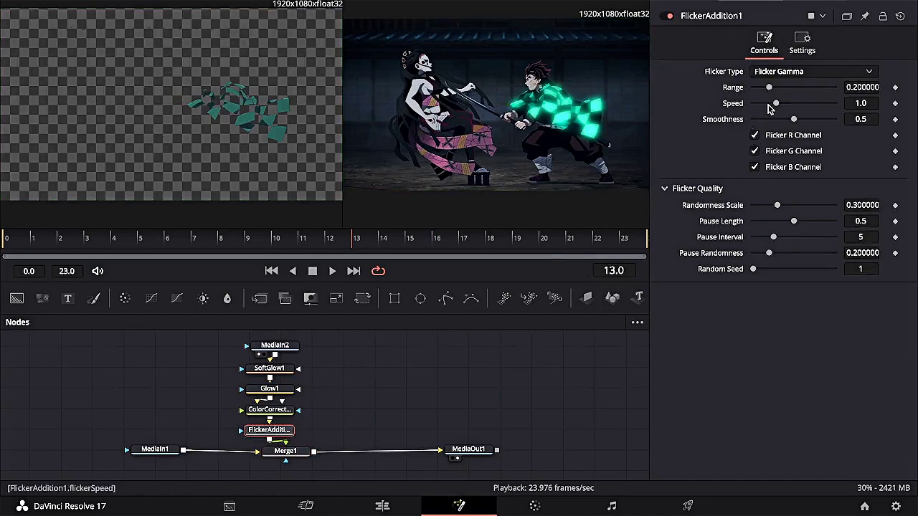
drag(778, 104, 807, 104)
key(space)
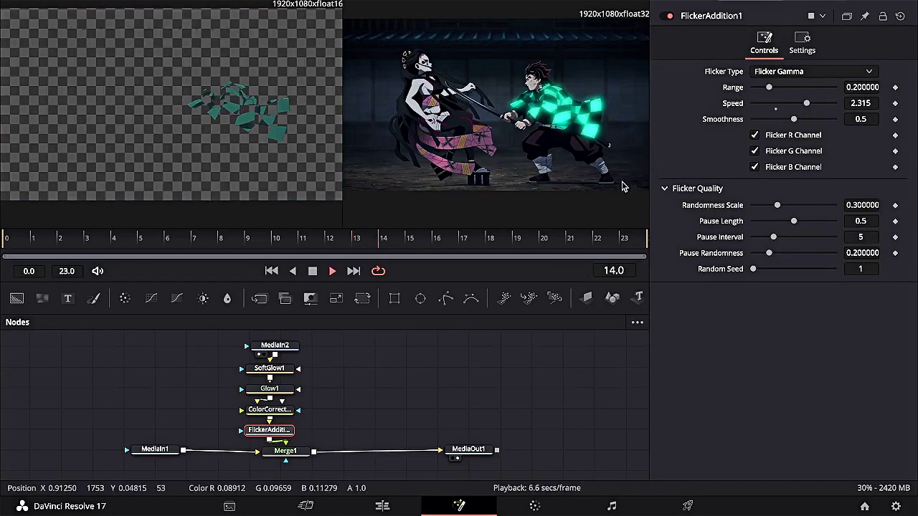
key(space)
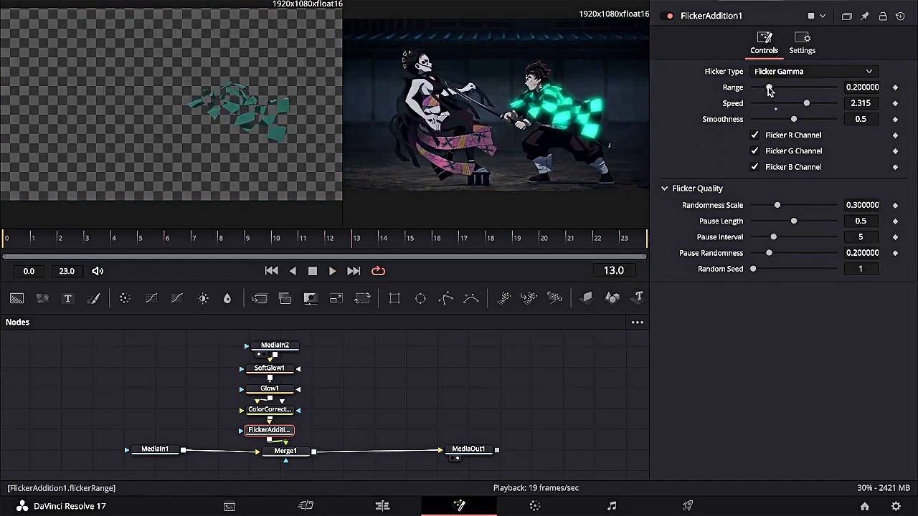
drag(769, 89, 761, 91)
key(space)
key(space)
drag(757, 90, 763, 87)
key(space)
key(space)
Shift the glow colour from green to red and delete the Glow1 node
click(270, 410)
drag(857, 164, 824, 164)
click(269, 388)
key(Delete)
click(289, 371)
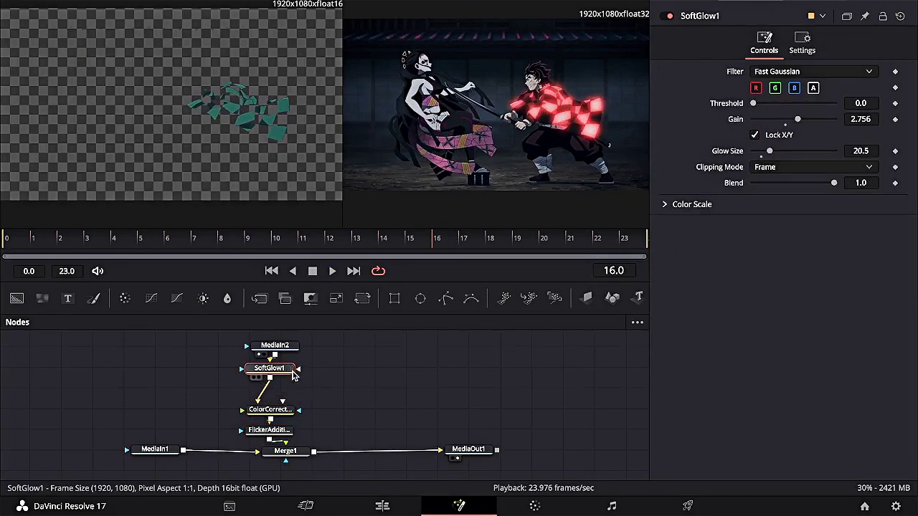
key(space)
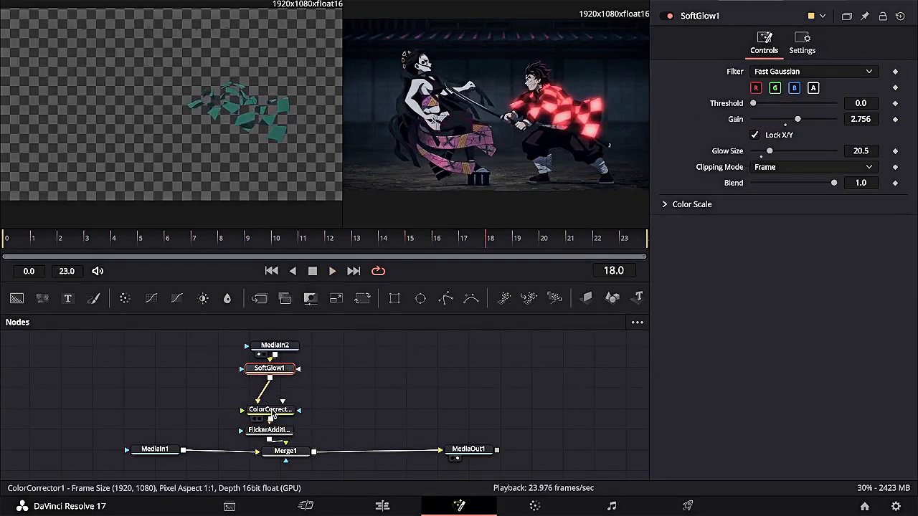
click(270, 410)
Copy the first clip onto V3 and disable the V1 track
click(387, 505)
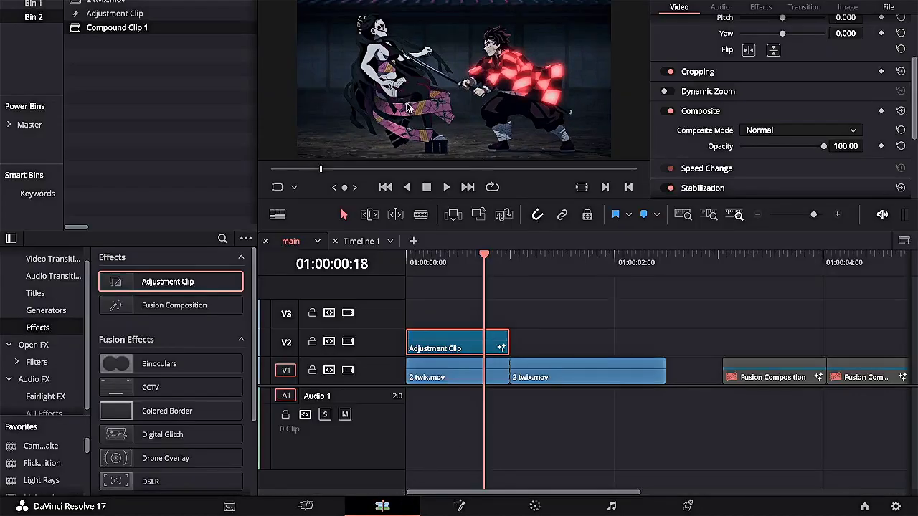
mouse_move(441, 346)
drag(470, 376, 467, 319)
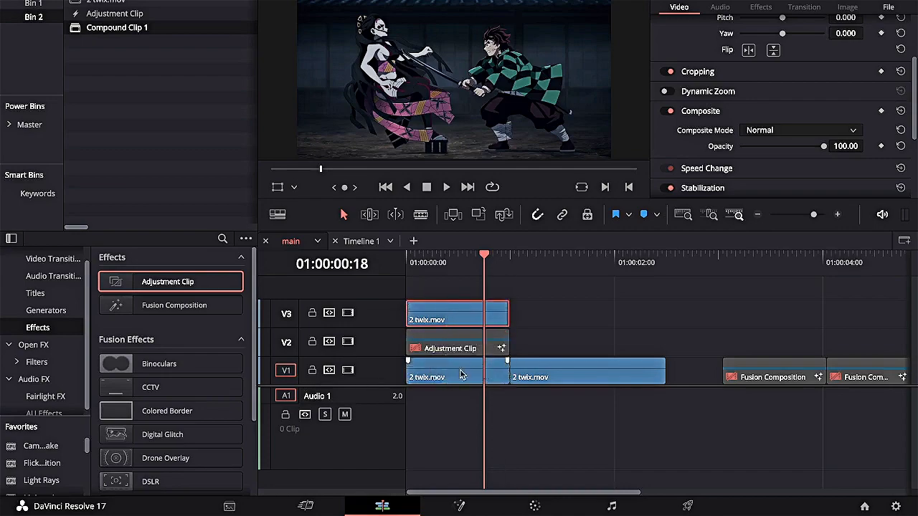
click(348, 370)
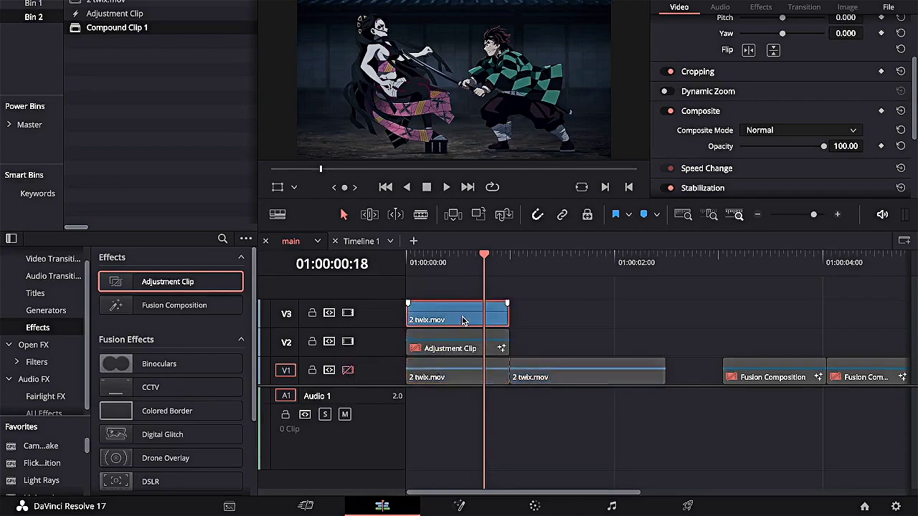
click(534, 506)
Add a second node with alpha output and qualify the pink obi, widening the hue
key(alt+s)
right_click(780, 181)
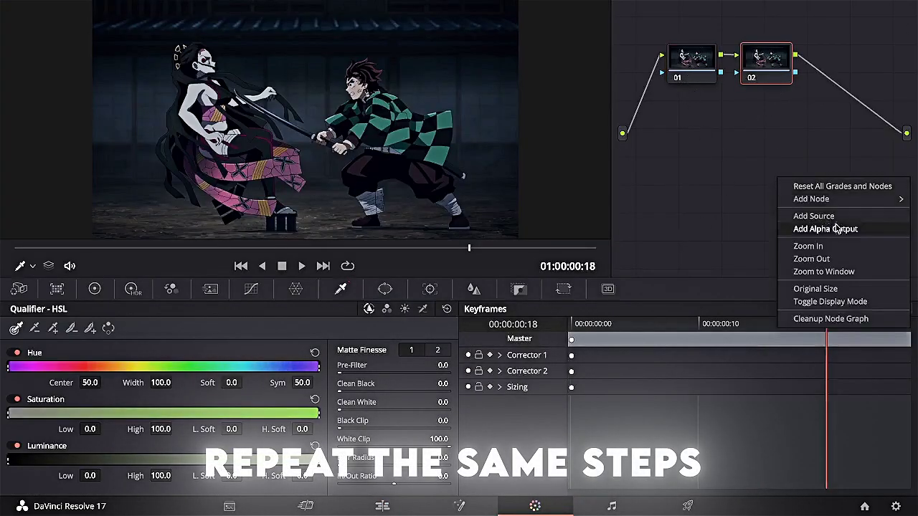
click(837, 229)
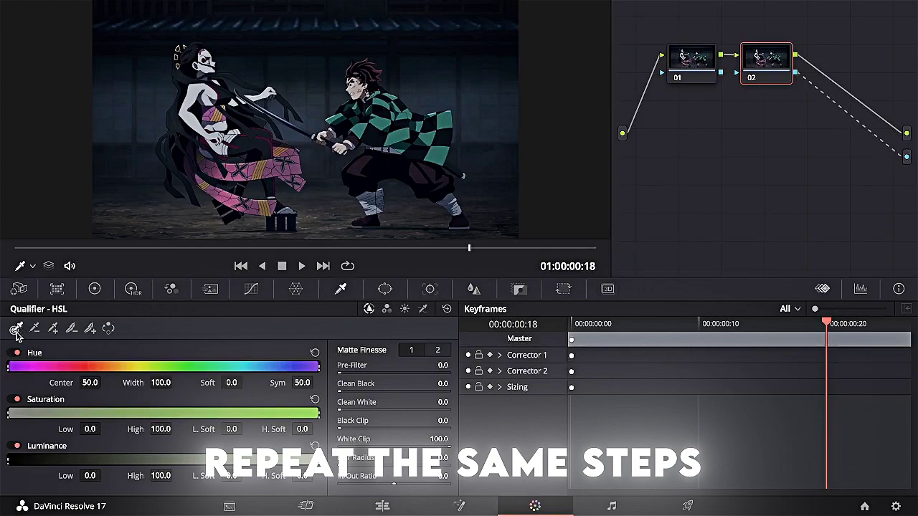
click(257, 163)
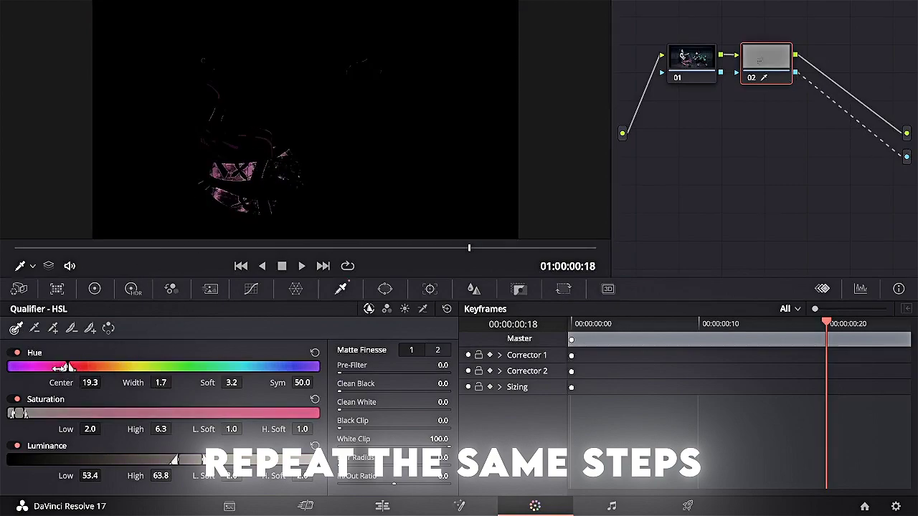
drag(70, 370, 77, 366)
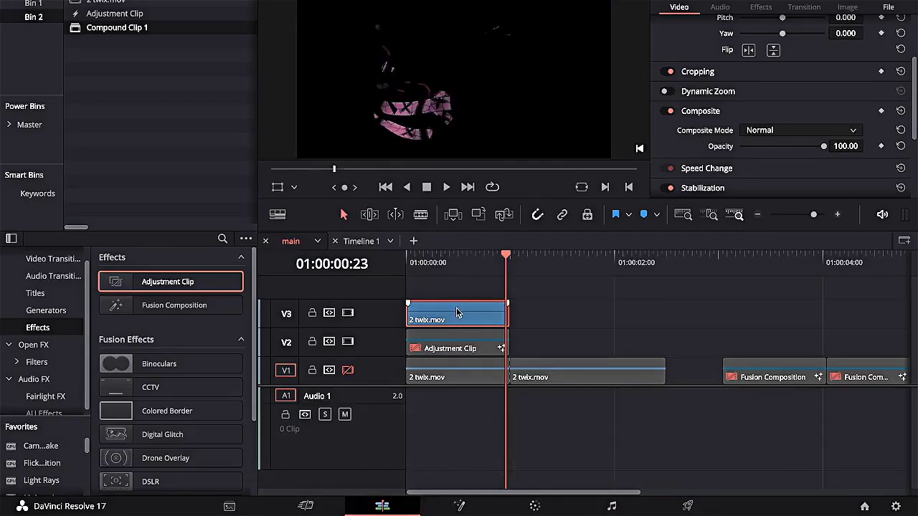
Make the V3 clip Compound Clip 2, delete it, and re-enable V1
right_click(458, 313)
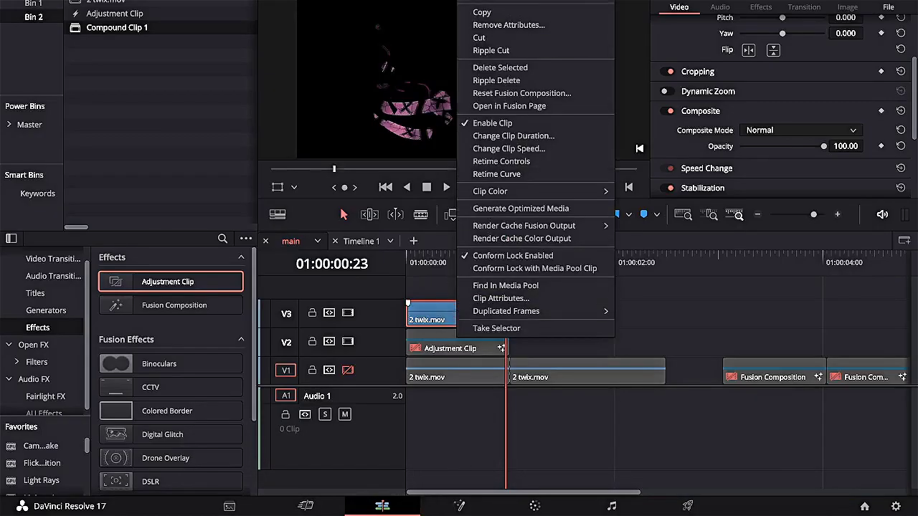
click(501, 7)
click(546, 266)
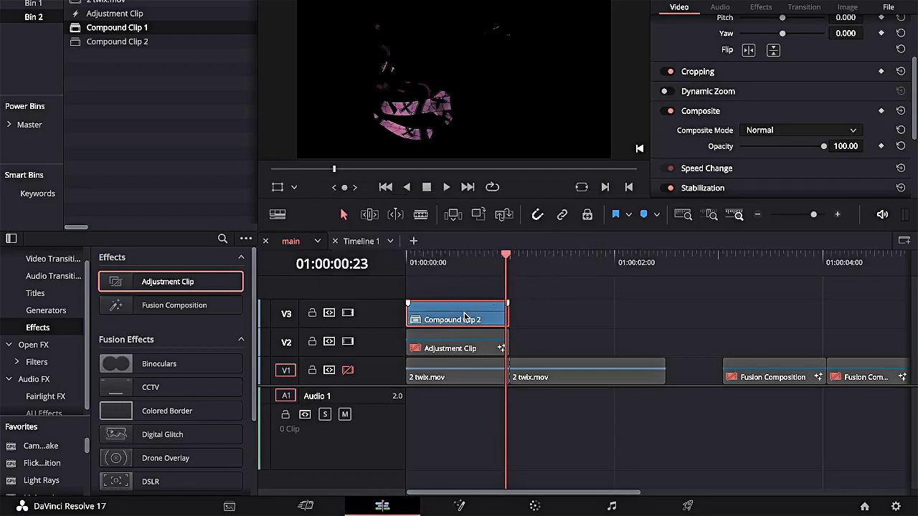
key(Delete)
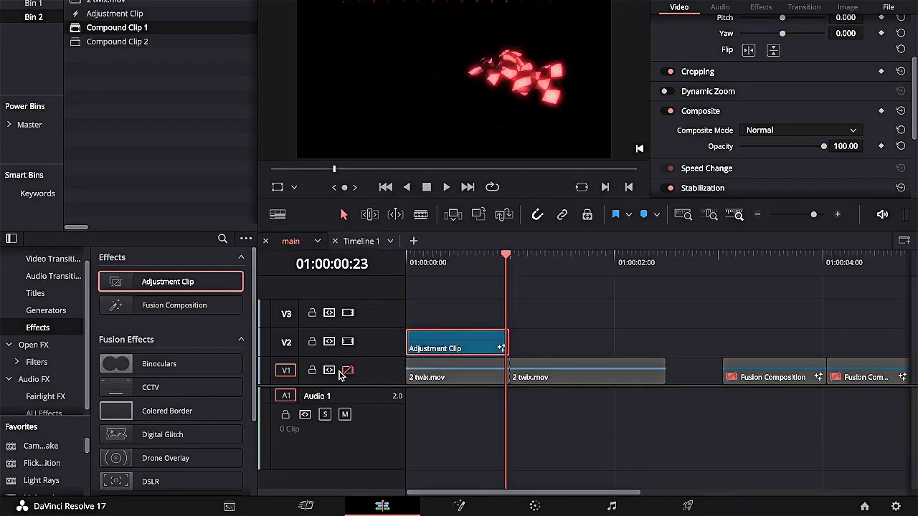
click(348, 369)
Add Compound Clip 2 as MediaIn3, merged into the composite via Merge2
click(459, 505)
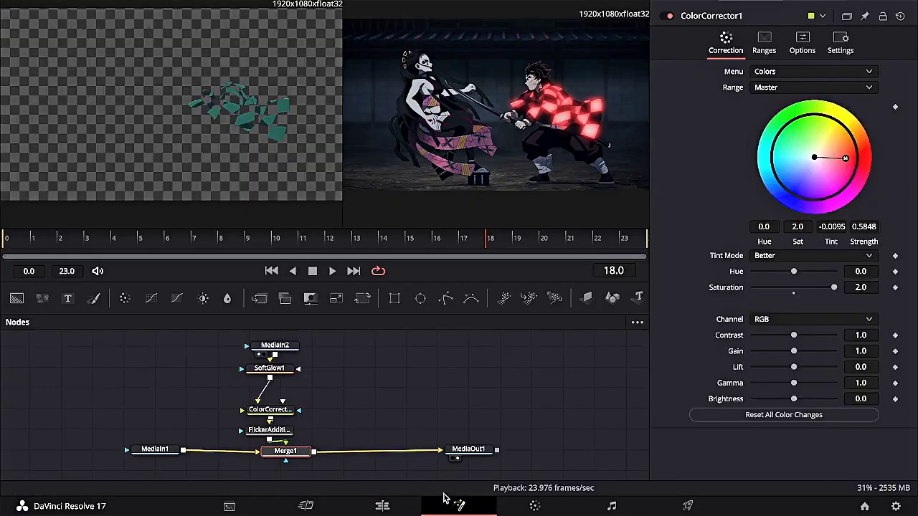
click(157, 42)
drag(163, 42, 459, 369)
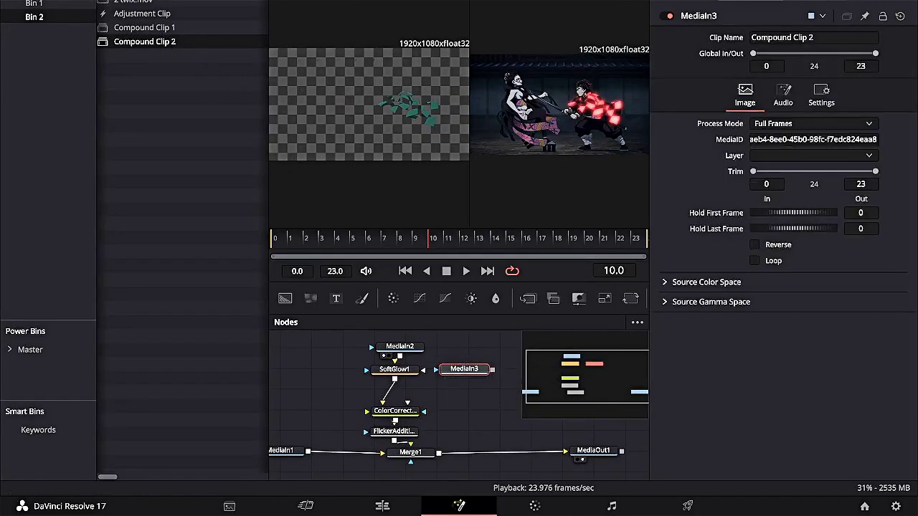
drag(224, 372, 177, 454)
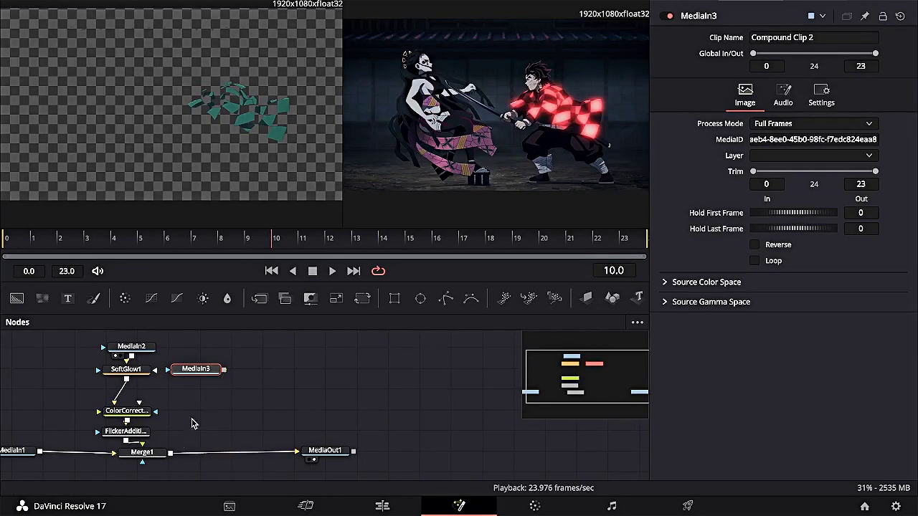
drag(224, 372, 172, 451)
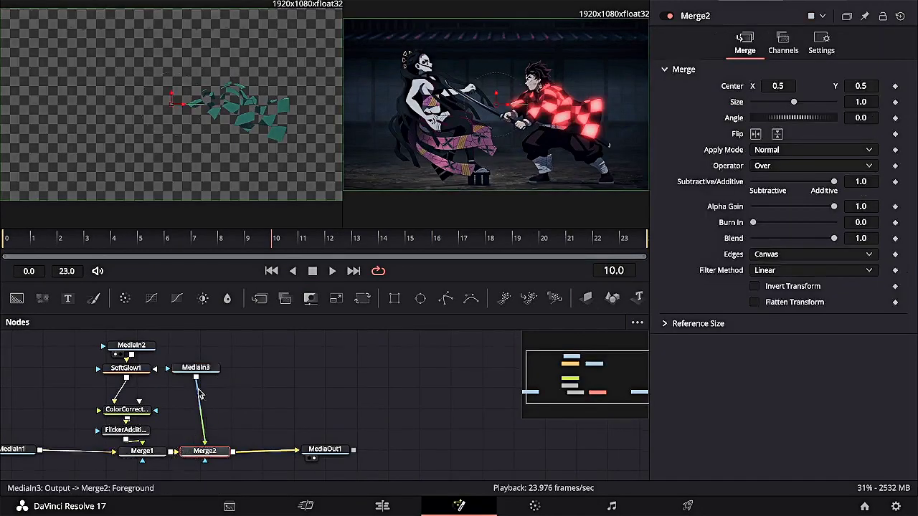
drag(203, 371, 233, 366)
click(234, 365)
Add SoftGlow2 after MediaIn3 and paste a copy of the flicker node below it
key(shift+space)
text(soft)
key(Return)
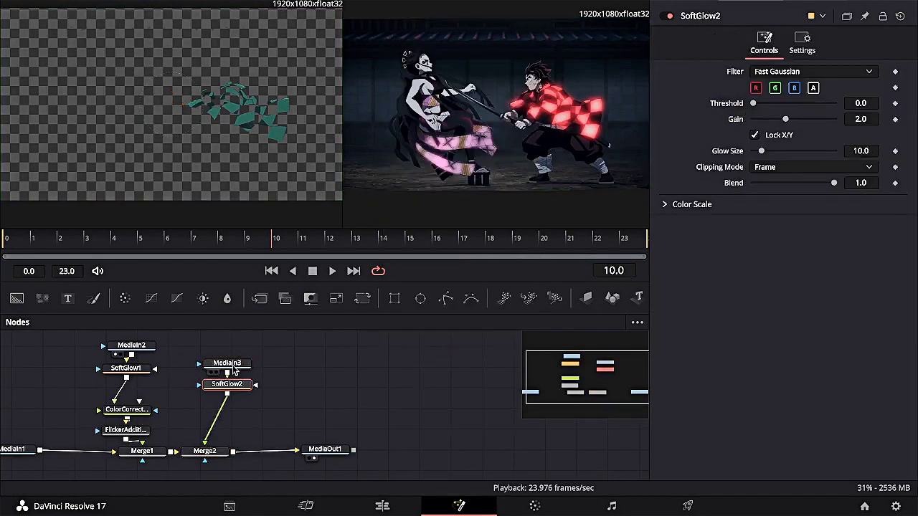
click(126, 430)
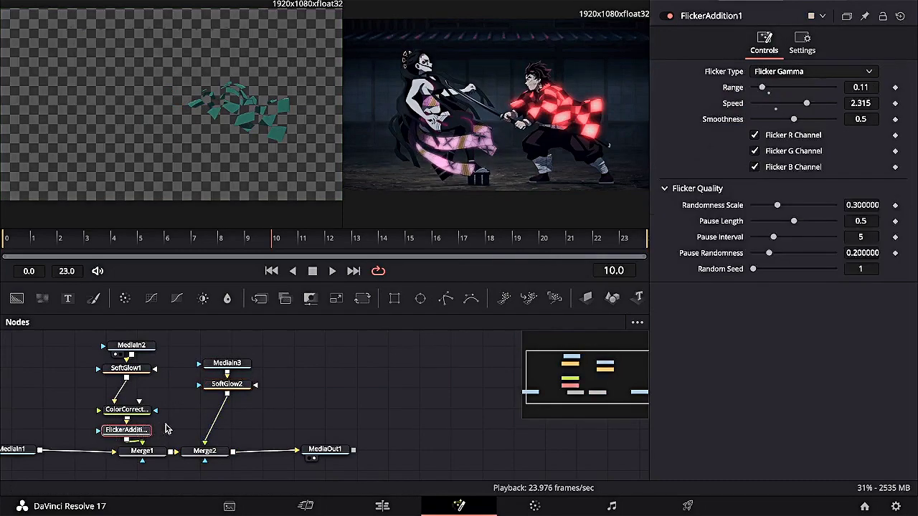
click(225, 387)
key(ctrl+v)
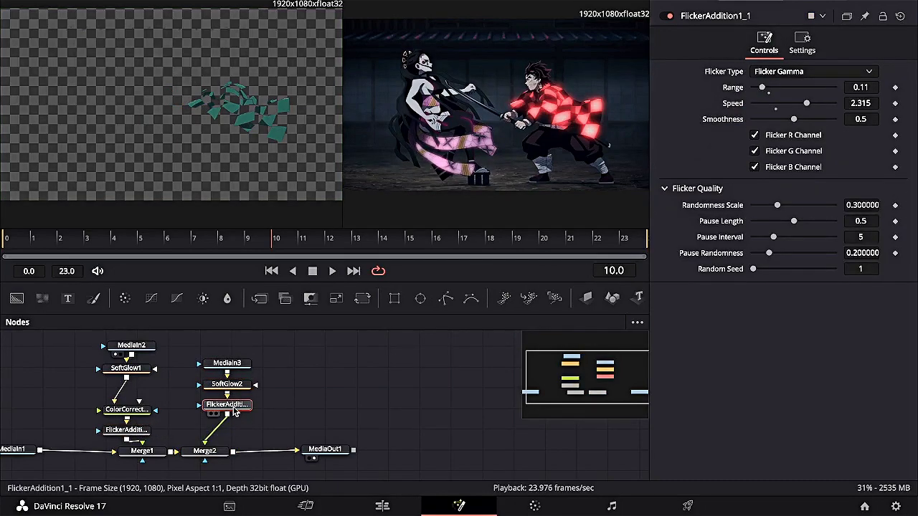
Add a ColorCorrector with saturation 2.0 and tint ColorCorrector1's haori glow green
key(shift+space)
text(color)
key(Return)
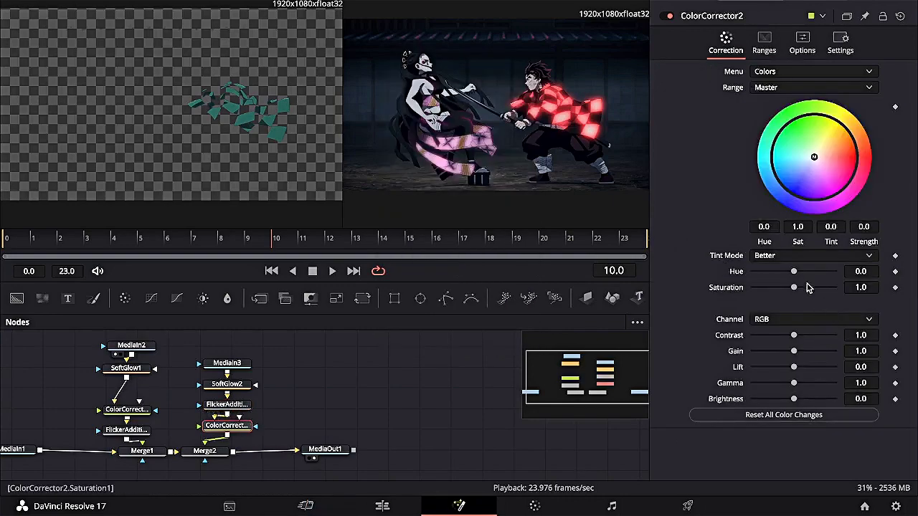
drag(794, 288, 850, 291)
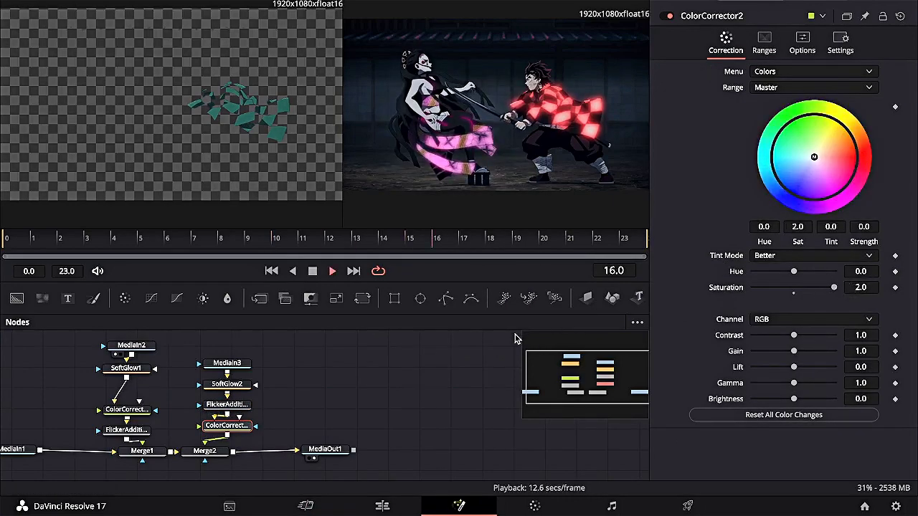
click(104, 412)
drag(794, 162, 795, 147)
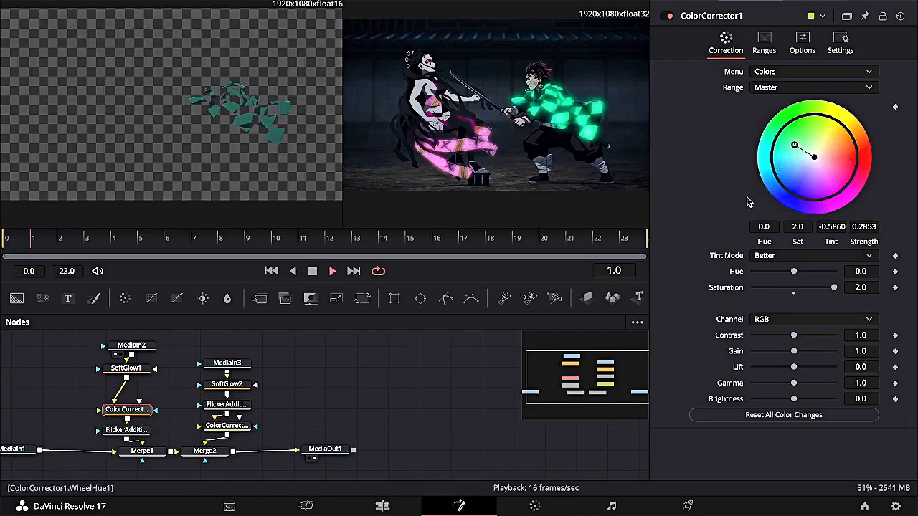
Move clip two to V2, disable V1, and key its purple areas on a second node
click(382, 506)
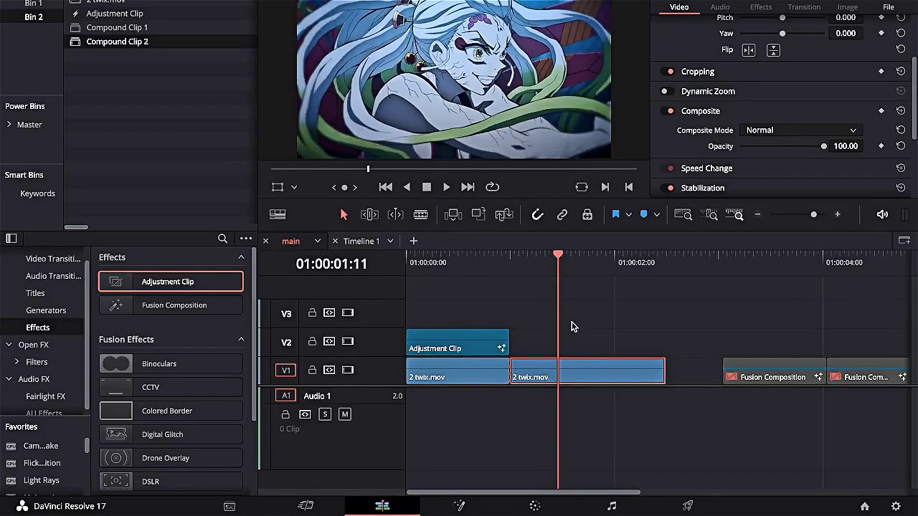
drag(591, 371, 594, 342)
click(347, 370)
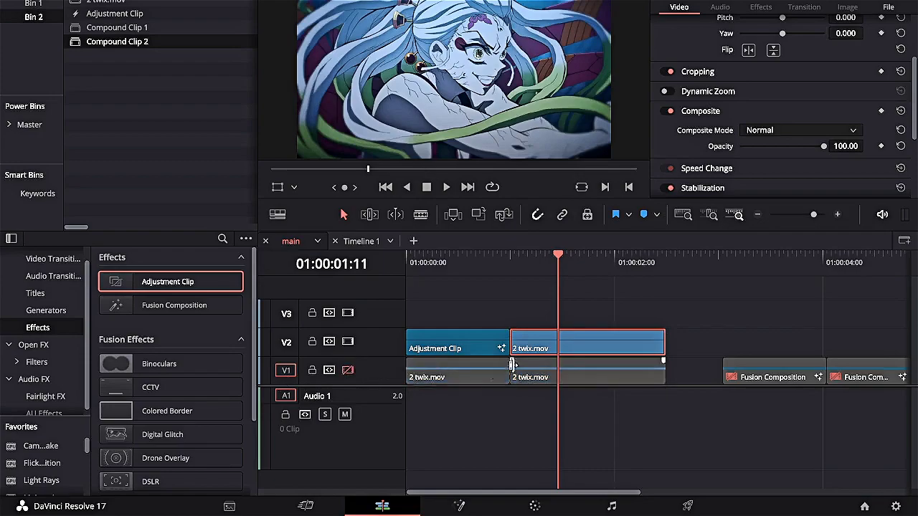
click(462, 505)
click(563, 505)
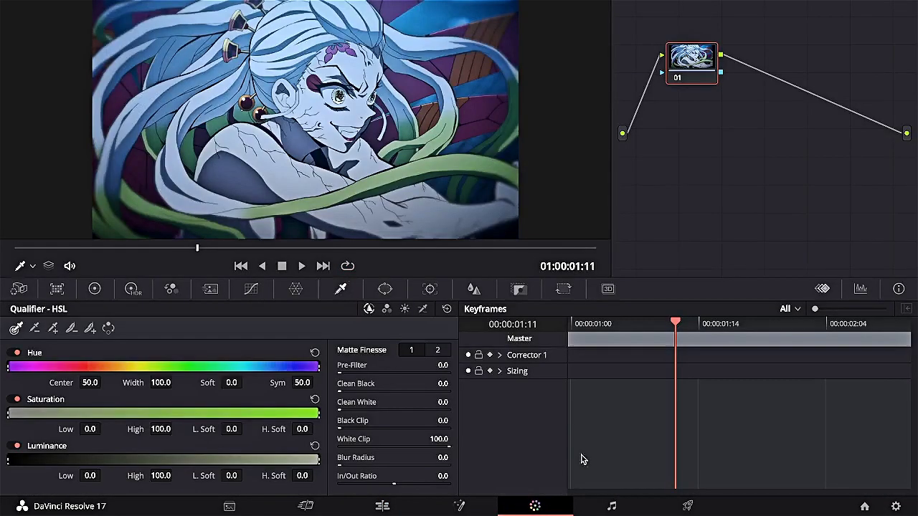
key(alt+s)
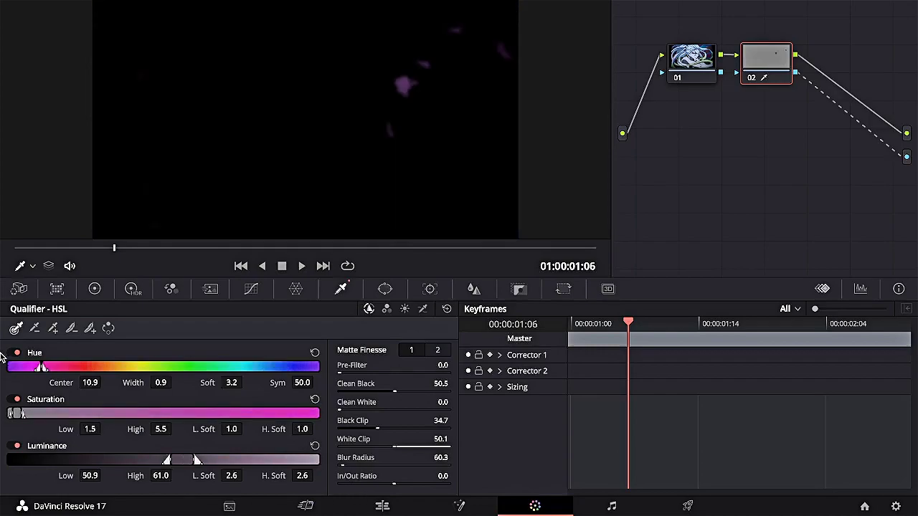
drag(44, 368, 3, 378)
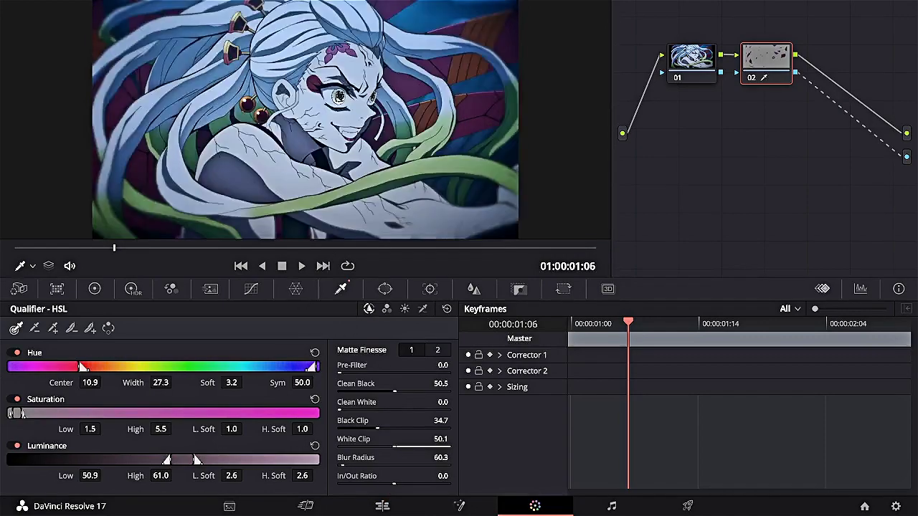
Turn the keyed V2 clip into Compound Clip 3 and delete it from the timeline
click(383, 506)
click(547, 359)
right_click(547, 358)
click(595, 98)
click(529, 270)
right_click(566, 345)
key(Delete)
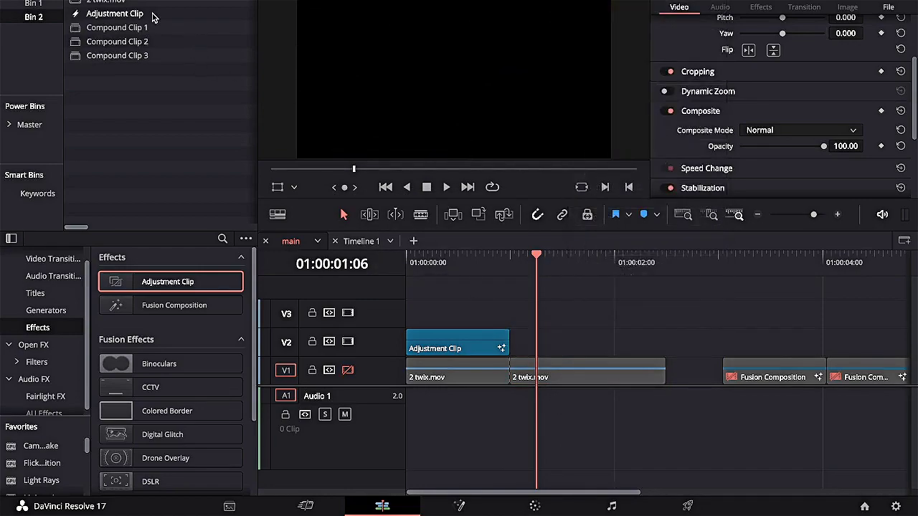
Place an Adjustment Clip on V2 extended to cover clip two
drag(152, 18, 537, 346)
drag(615, 344, 664, 344)
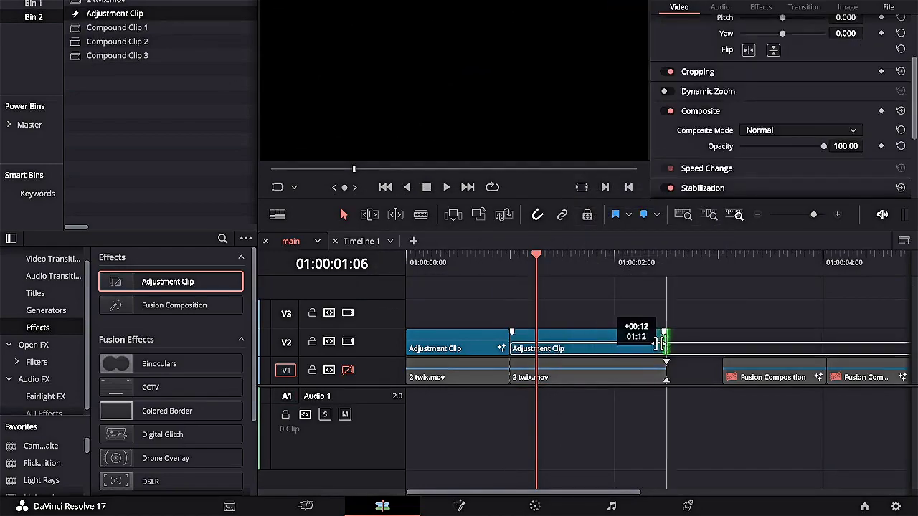
click(459, 506)
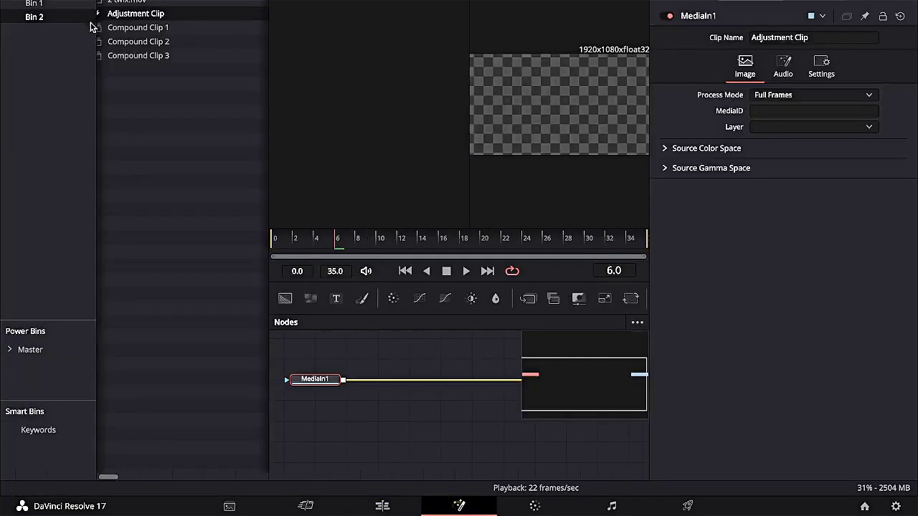
Bring Compound Clip 3 into the composite as MediaIn2 and merge it over MediaIn1
drag(138, 56, 434, 362)
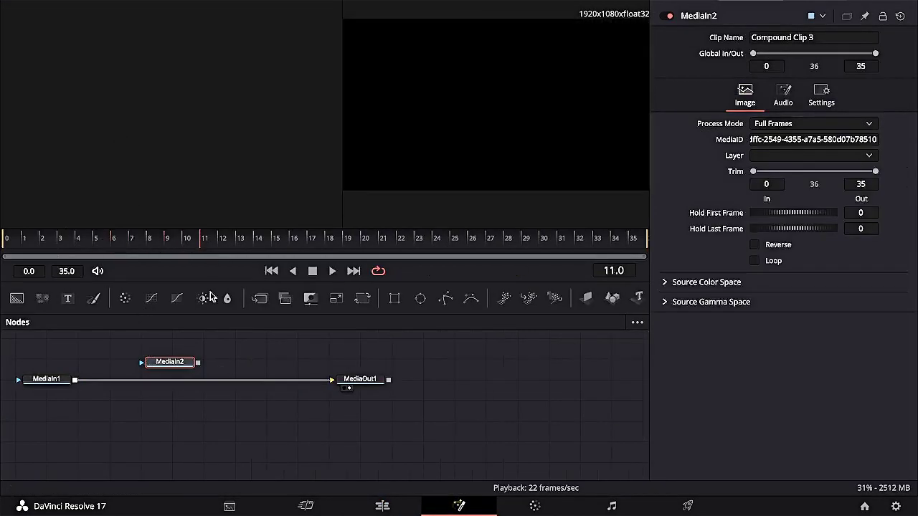
click(382, 506)
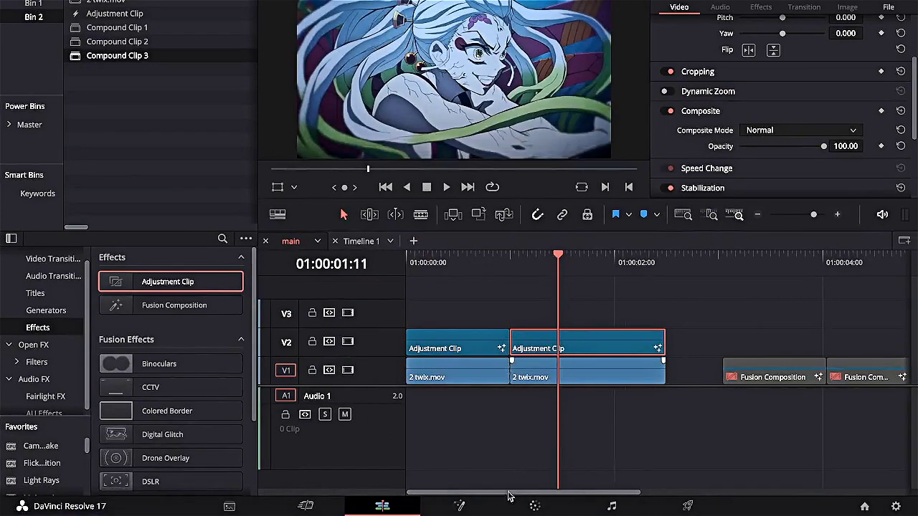
click(459, 506)
drag(198, 360, 75, 379)
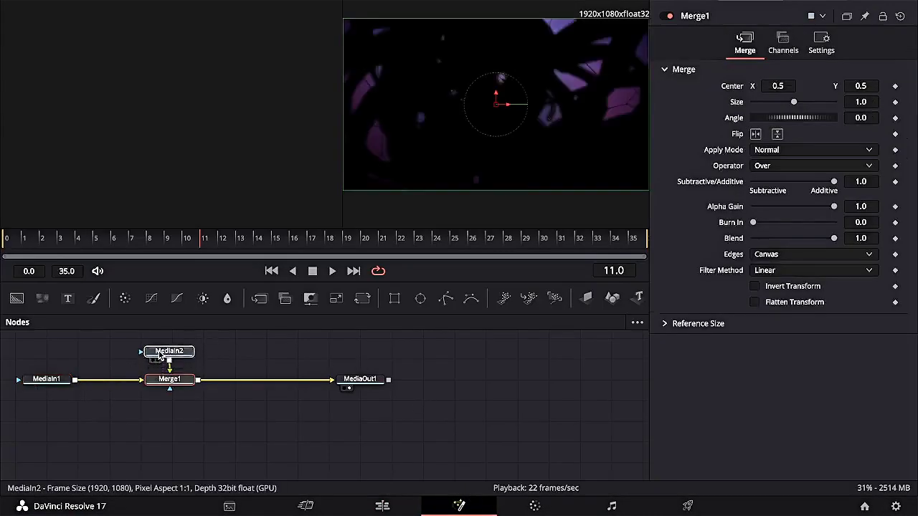
click(159, 349)
click(382, 506)
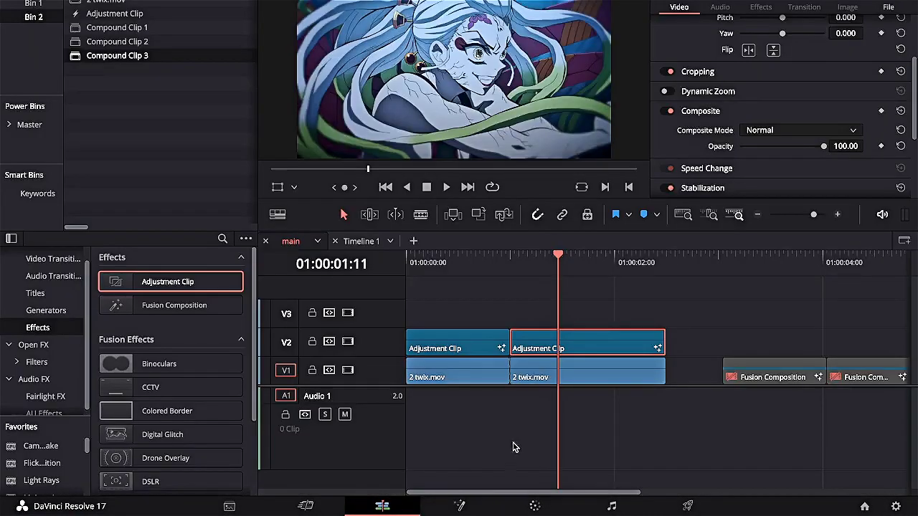
click(474, 499)
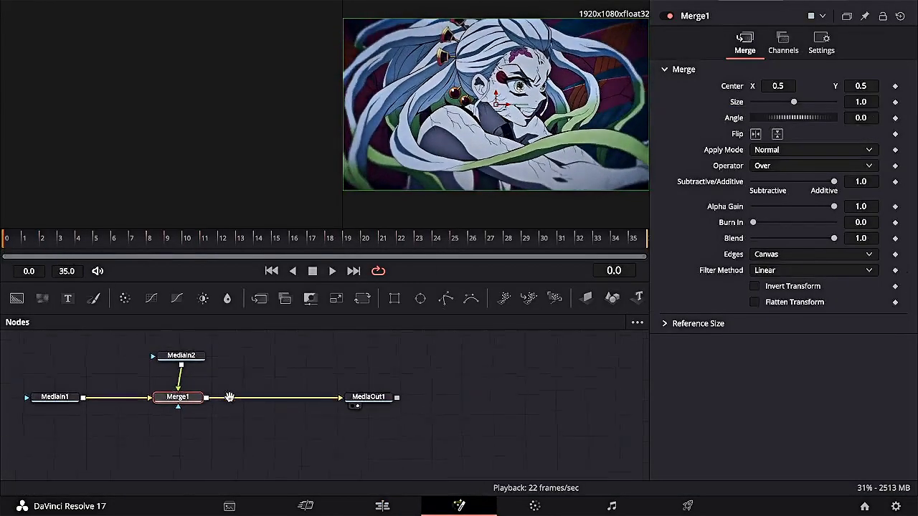
Chain SoftGlow, ColorCorrector and FlickerAddition nodes after MediaIn2
click(276, 379)
key(shift+space)
key(Return)
key(shift+space)
text(cc)
key(Return)
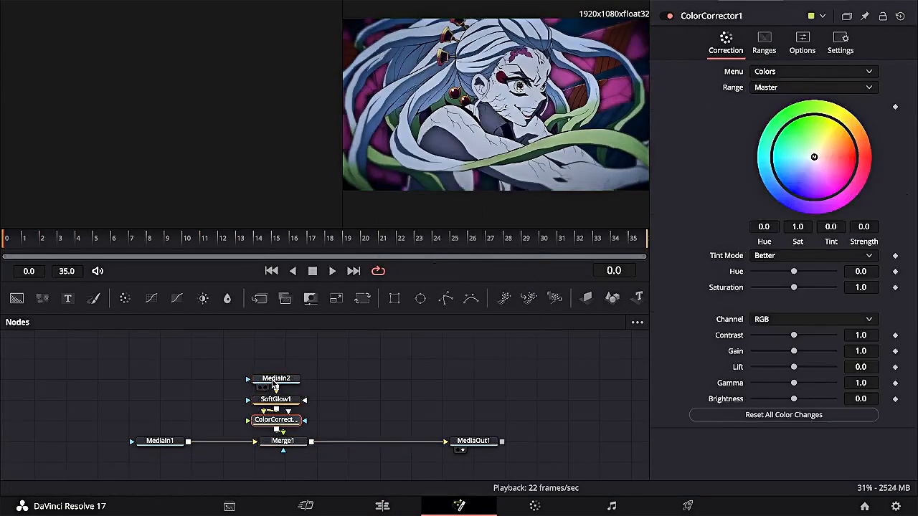
key(shift+space)
text(fli)
key(Return)
Insert a Glow node after SoftGlow1
click(268, 400)
key(shift+space)
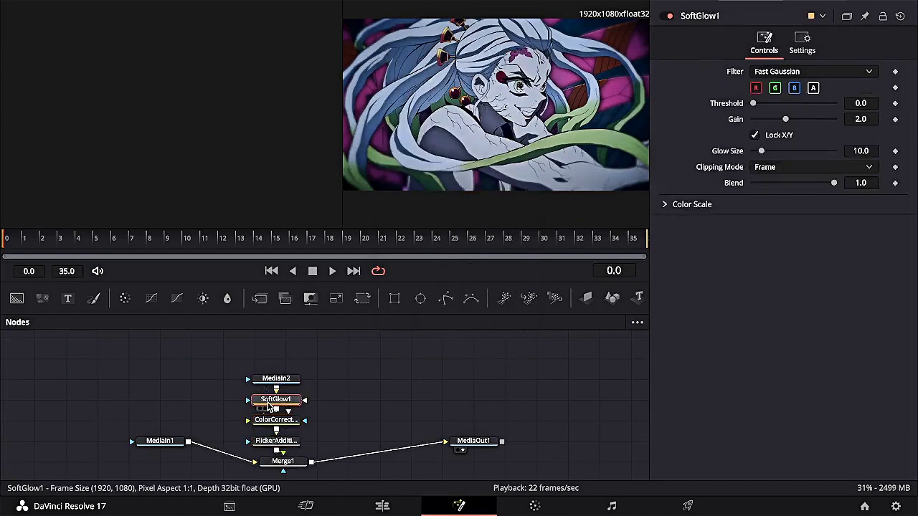
text(glow)
key(Return)
Raise SoftGlow1's gain for a brighter glow
click(278, 441)
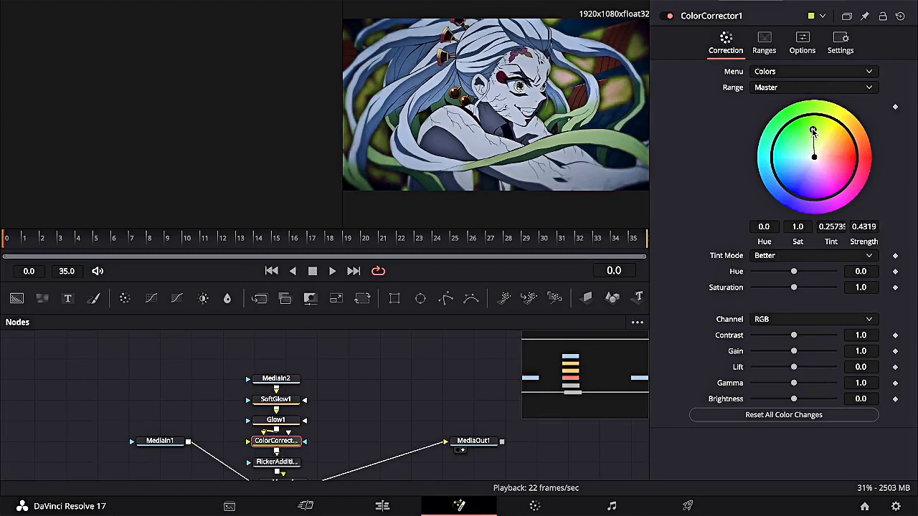
click(276, 399)
drag(786, 119, 793, 120)
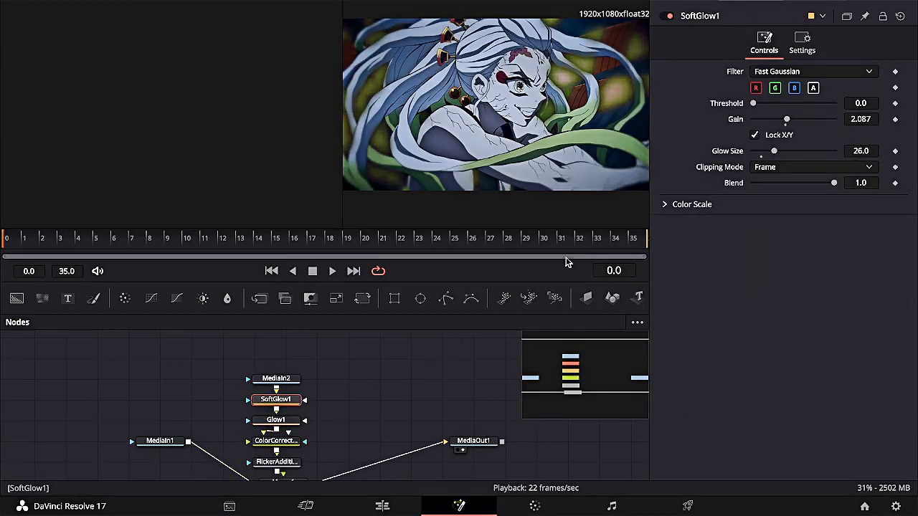
scroll(358, 402, down, 3)
Preview the flicker and tint the glow toward pink-magenta in ColorCorrector1
click(277, 429)
click(276, 409)
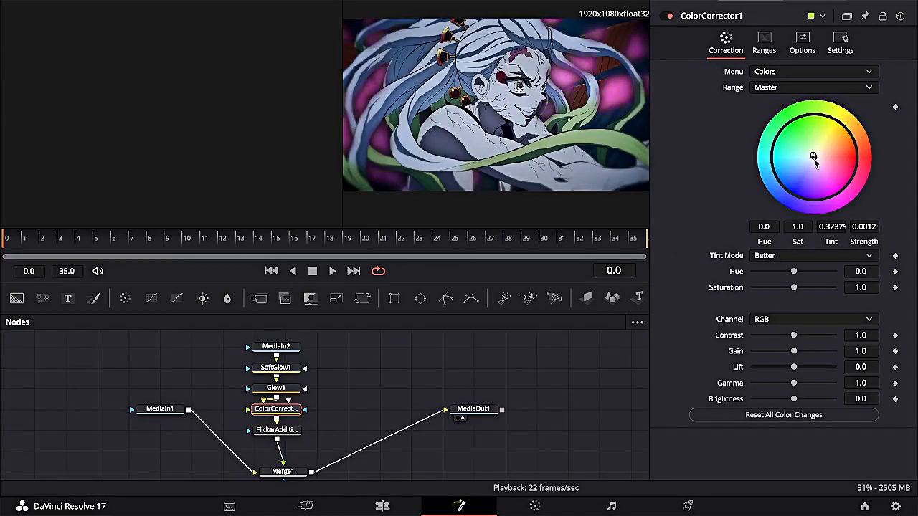
key(space)
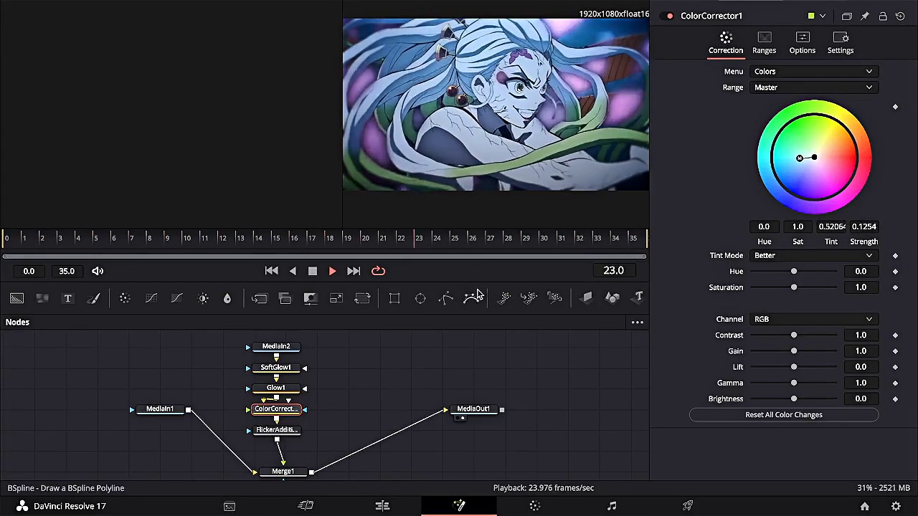
drag(799, 157, 818, 179)
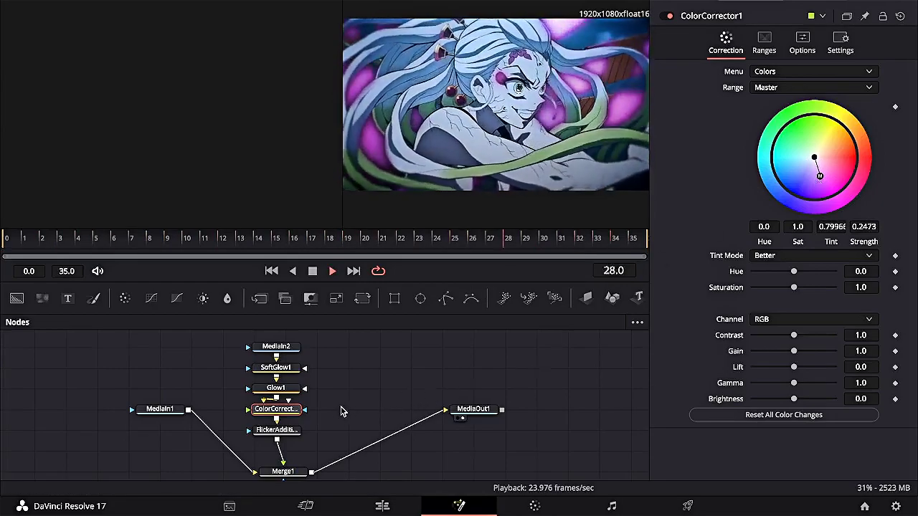